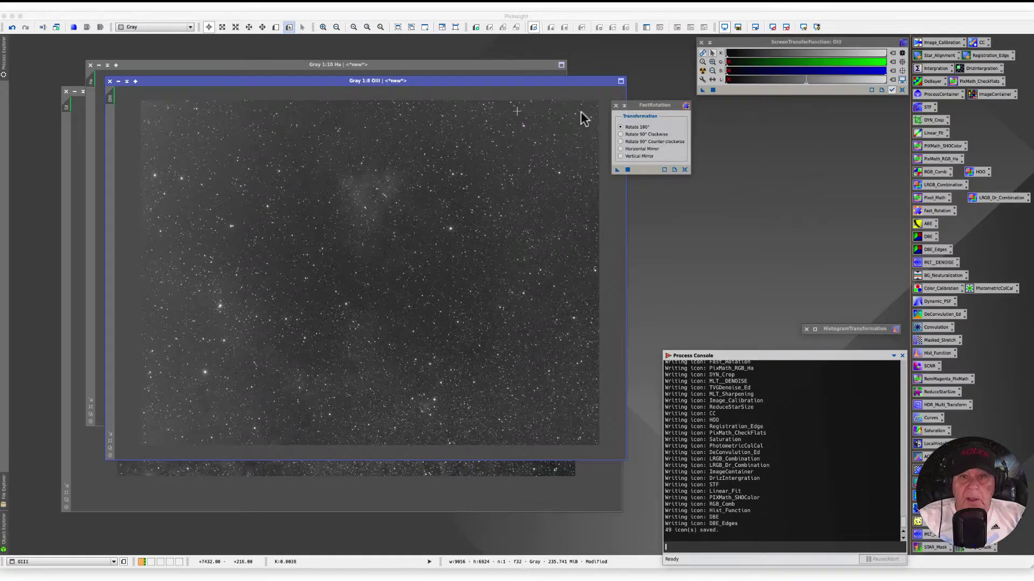
Close the FastRotation process and reposition the OIII image window in the workspace
{"action": "left_click", "coordinate": [615, 105]}
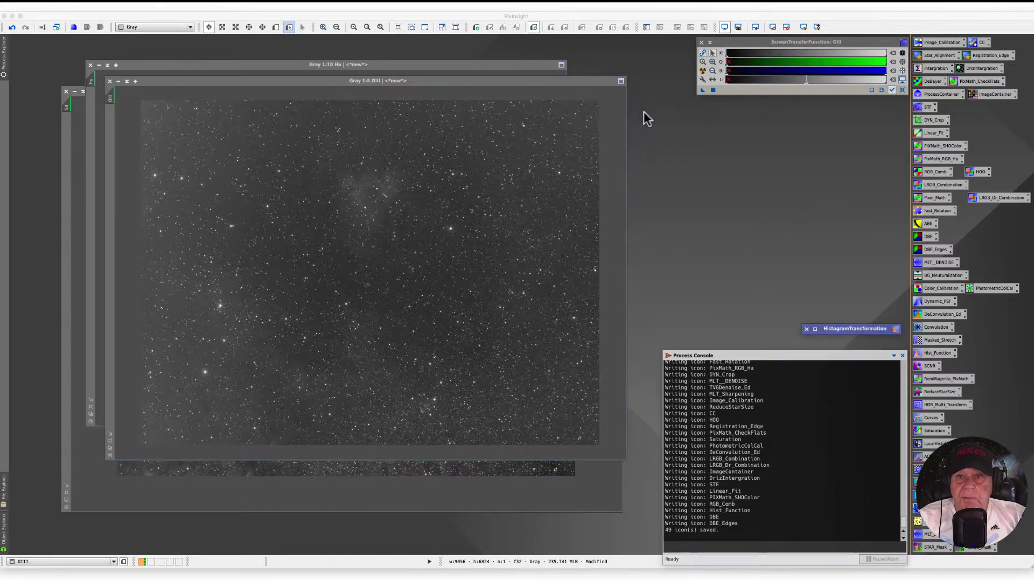
{"action": "left_click_drag", "start_coordinate": [560, 84], "coordinate": [597, 98]}
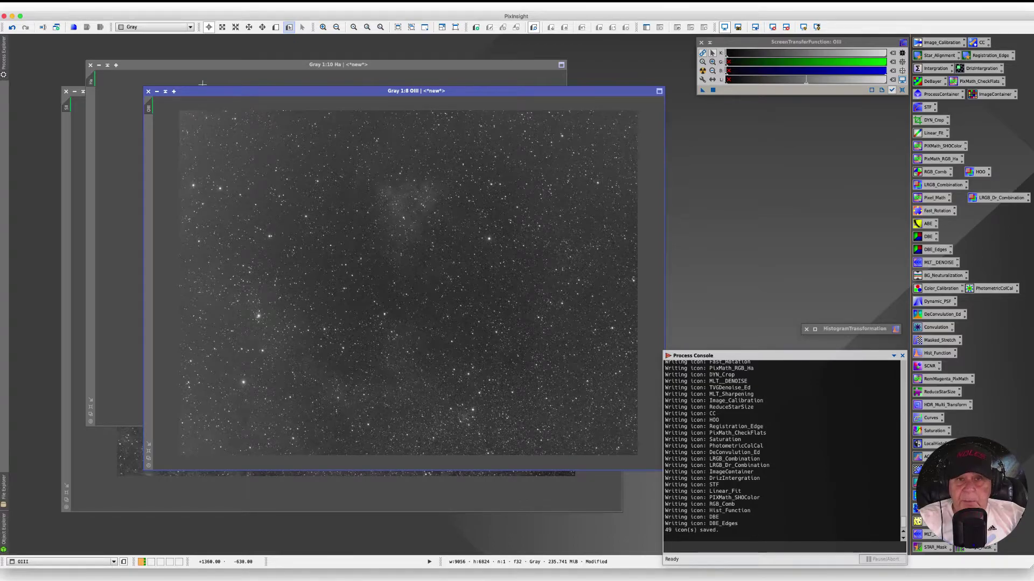
{"action": "left_click_drag", "start_coordinate": [195, 91], "coordinate": [179, 87]}
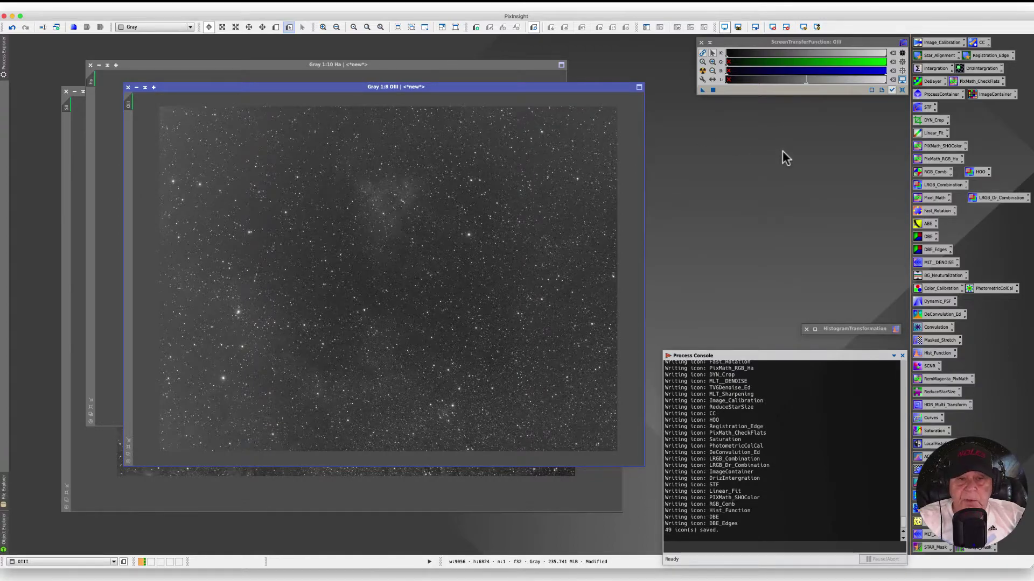
Bring the SII image to the front and reposition its window so the Ha and OIII windows stay reachable
{"action": "left_click", "coordinate": [103, 494]}
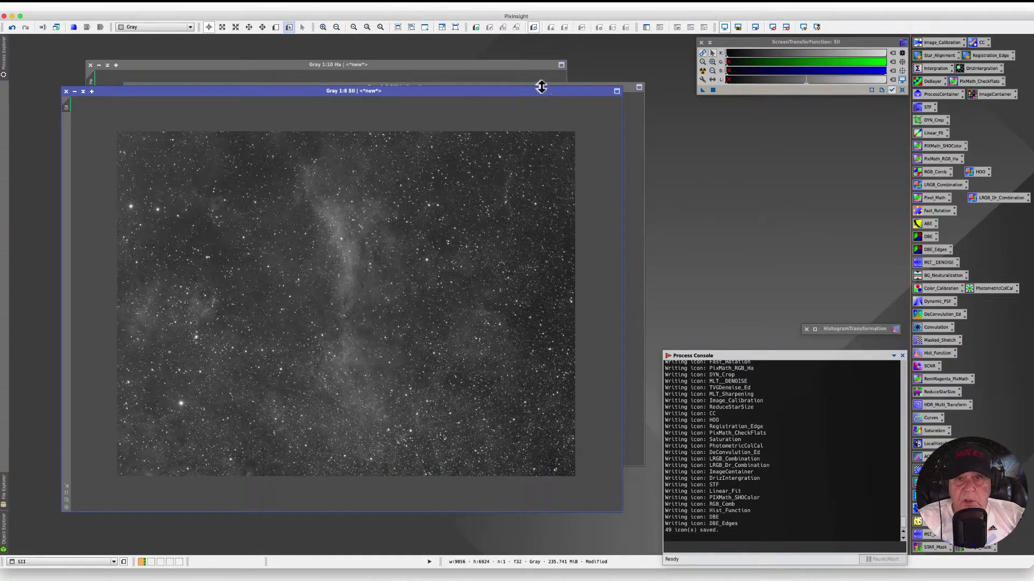
{"action": "left_click_drag", "start_coordinate": [541, 89], "coordinate": [575, 51]}
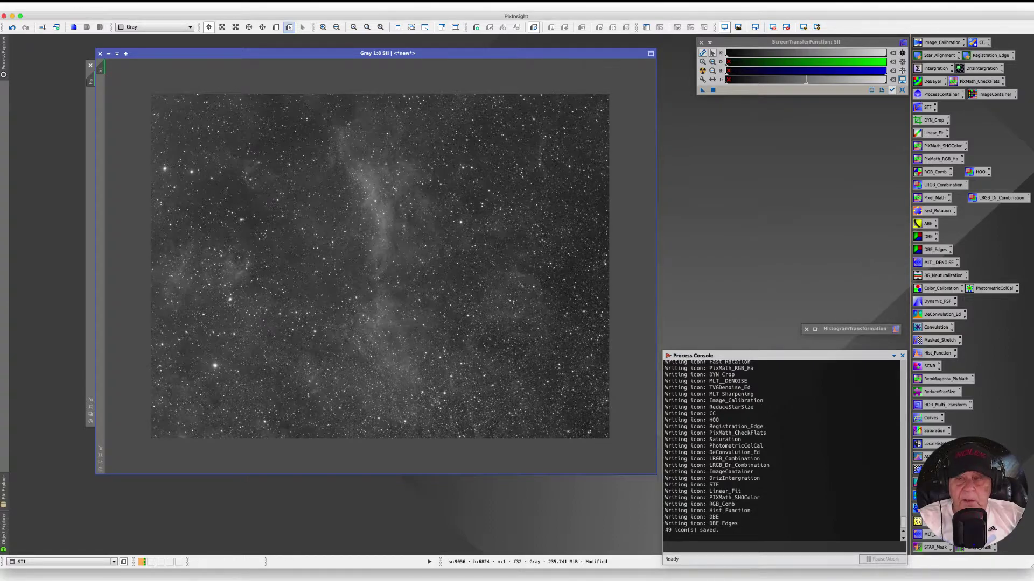
{"action": "double_click", "coordinate": [936, 212]}
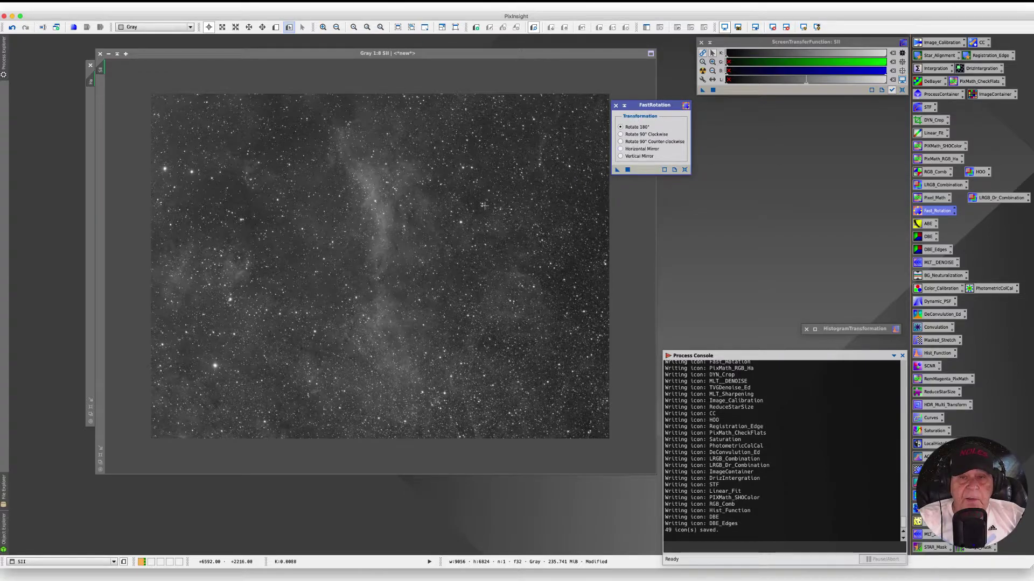
{"action": "left_click", "coordinate": [614, 106]}
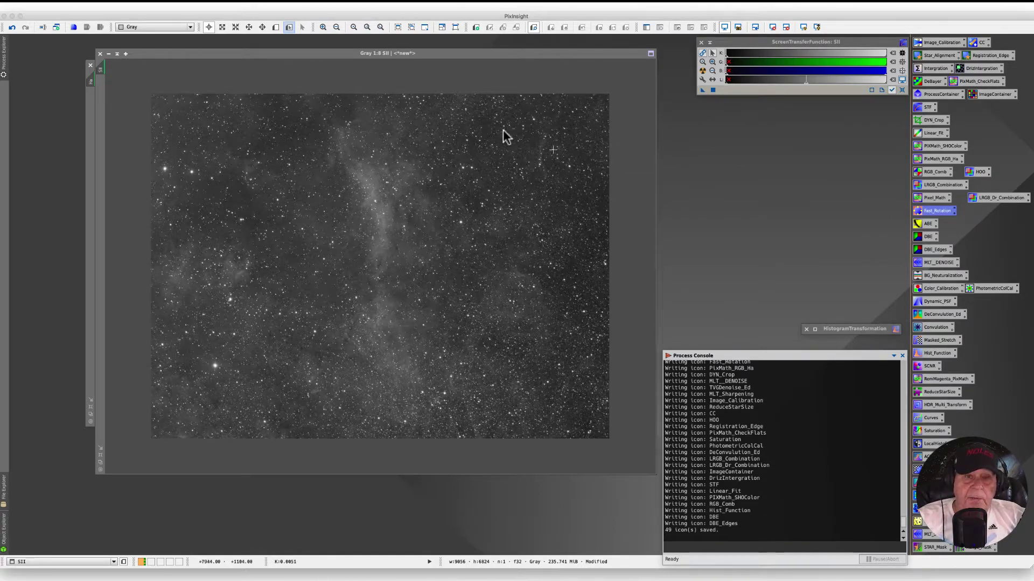
{"action": "left_click_drag", "start_coordinate": [333, 52], "coordinate": [406, 106]}
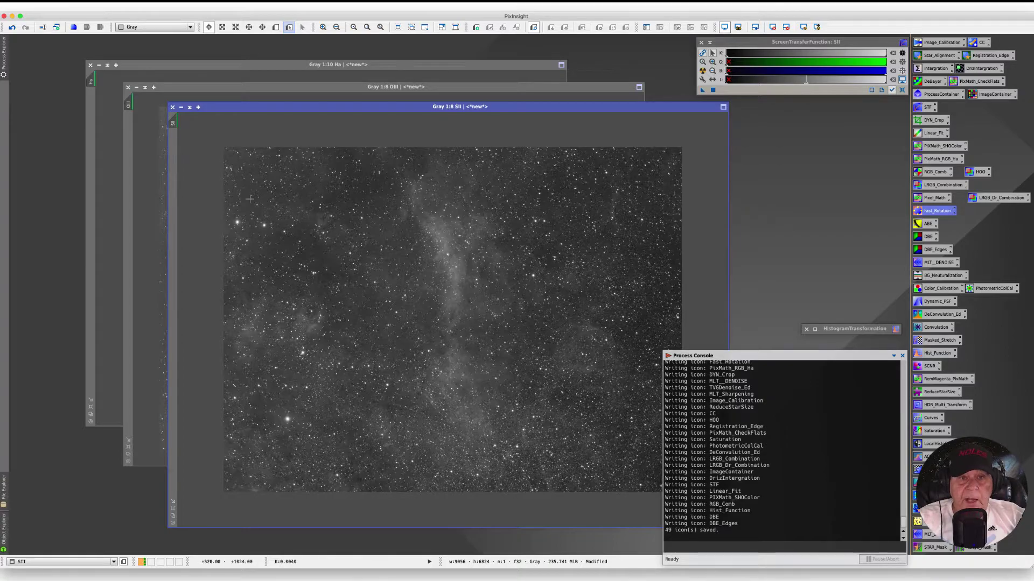
Bring the Ha image to the front and reposition its window over the OIII and SII images
{"action": "left_click", "coordinate": [186, 71]}
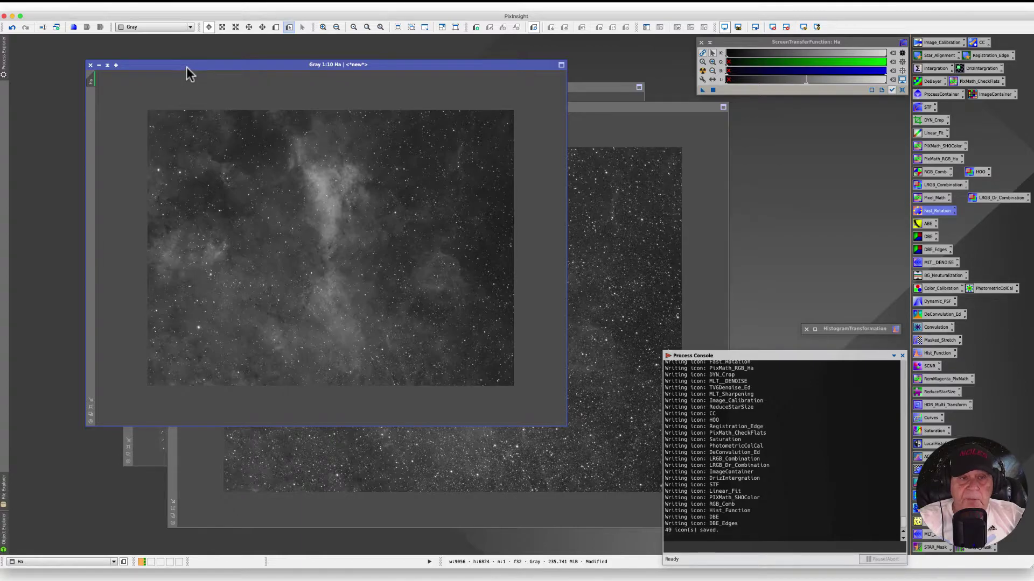
{"action": "left_click_drag", "start_coordinate": [187, 67], "coordinate": [196, 52]}
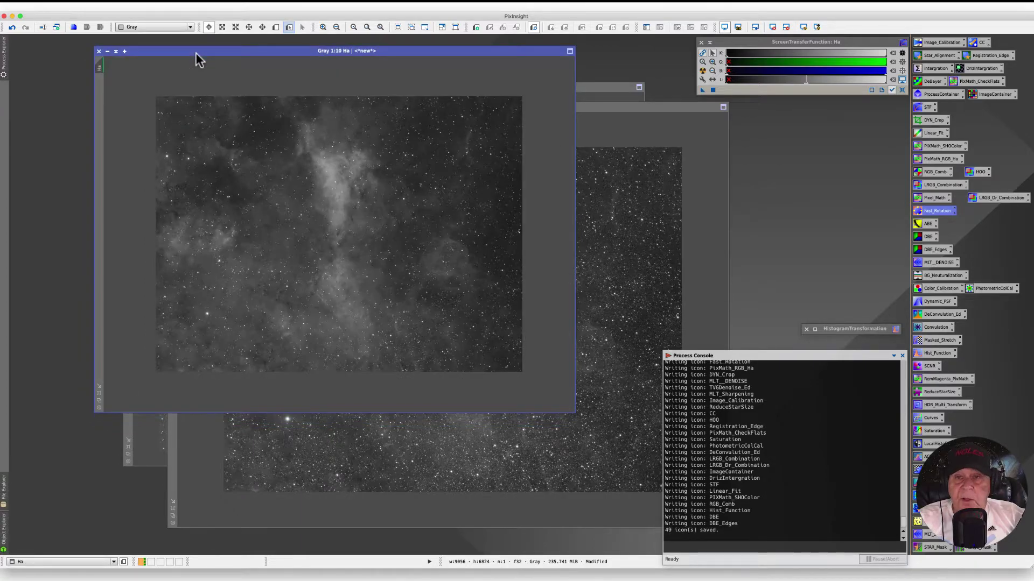
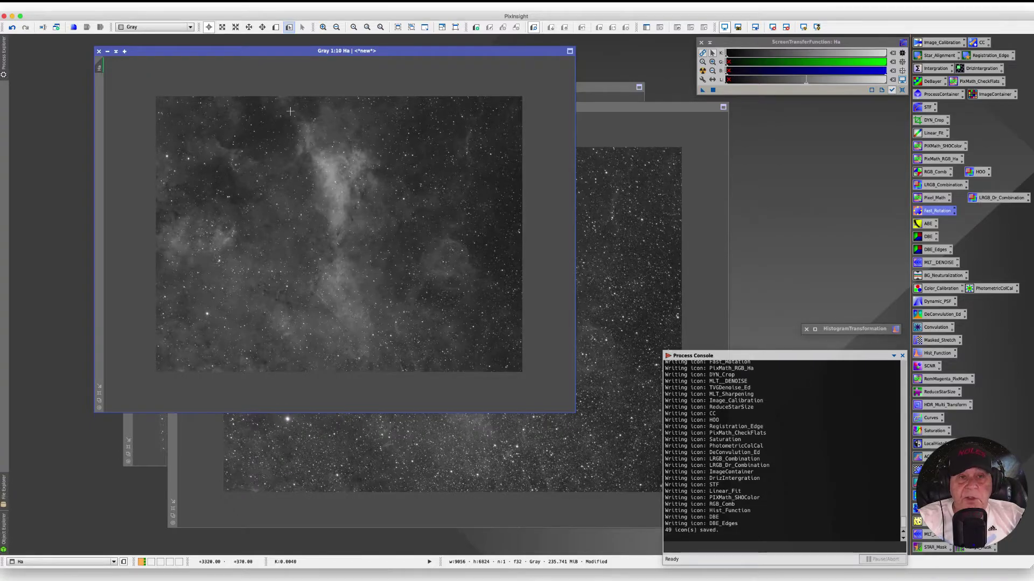
{"action": "left_click_drag", "start_coordinate": [269, 51], "coordinate": [298, 48]}
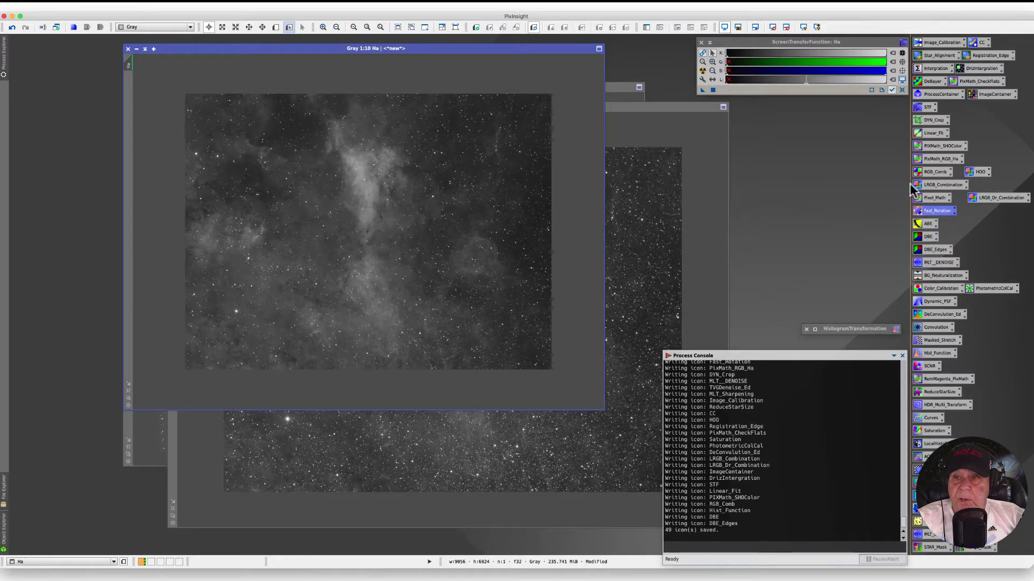
Open the ChannelCombination process from the saved RGB_Comb instance and move it clear of the Ha image
{"action": "left_click", "coordinate": [925, 175]}
{"action": "double_click", "coordinate": [925, 175]}
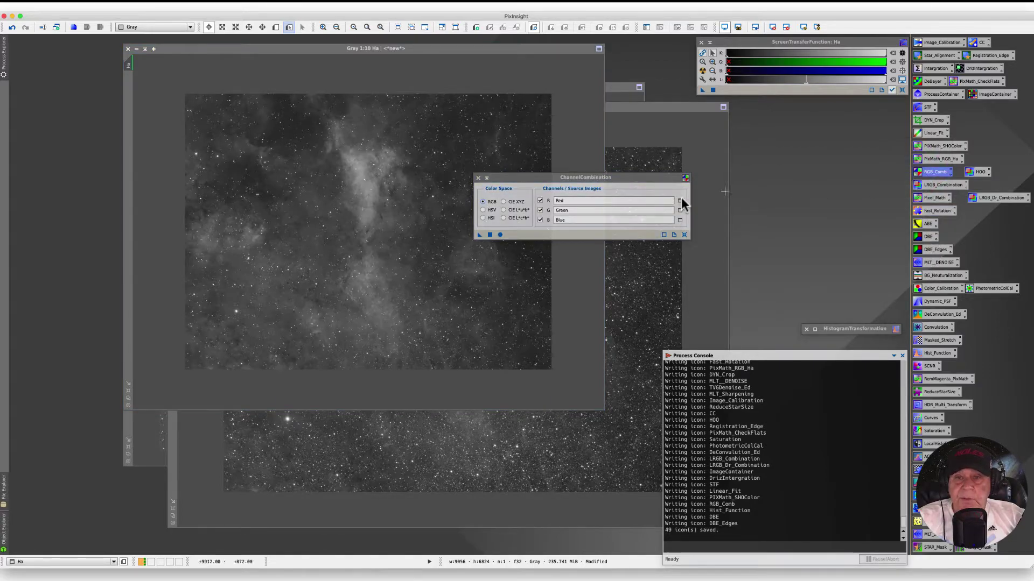
{"action": "left_click", "coordinate": [537, 180]}
{"action": "left_click_drag", "start_coordinate": [537, 180], "coordinate": [663, 122]}
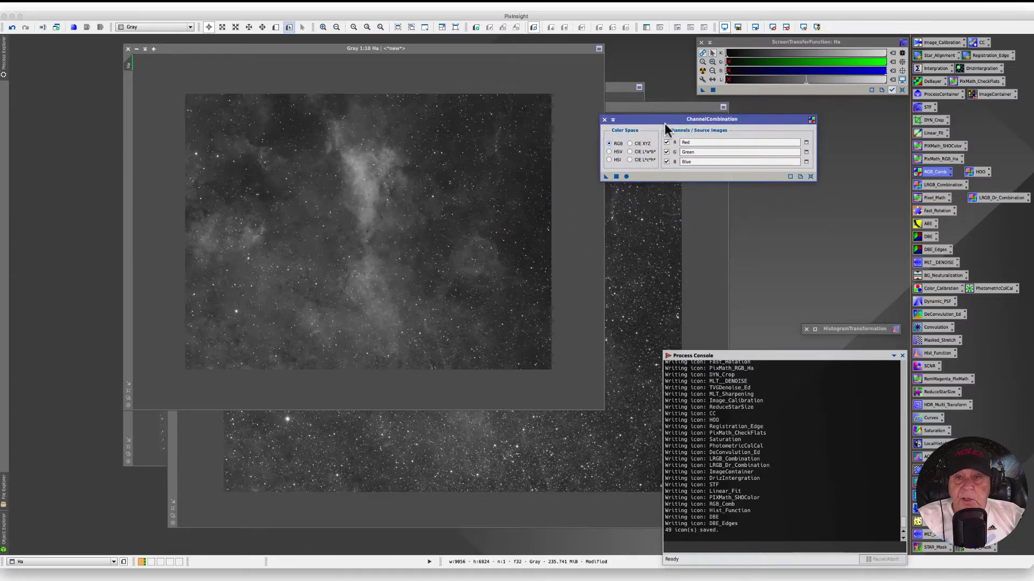
{"action": "double_click", "coordinate": [927, 185]}
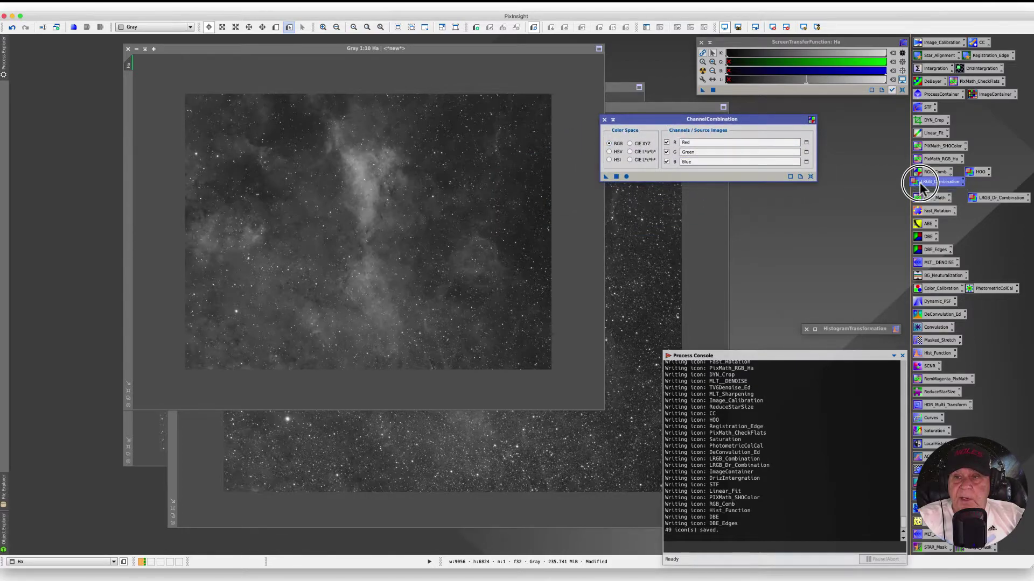
{"action": "left_click_drag", "start_coordinate": [677, 158], "coordinate": [624, 195]}
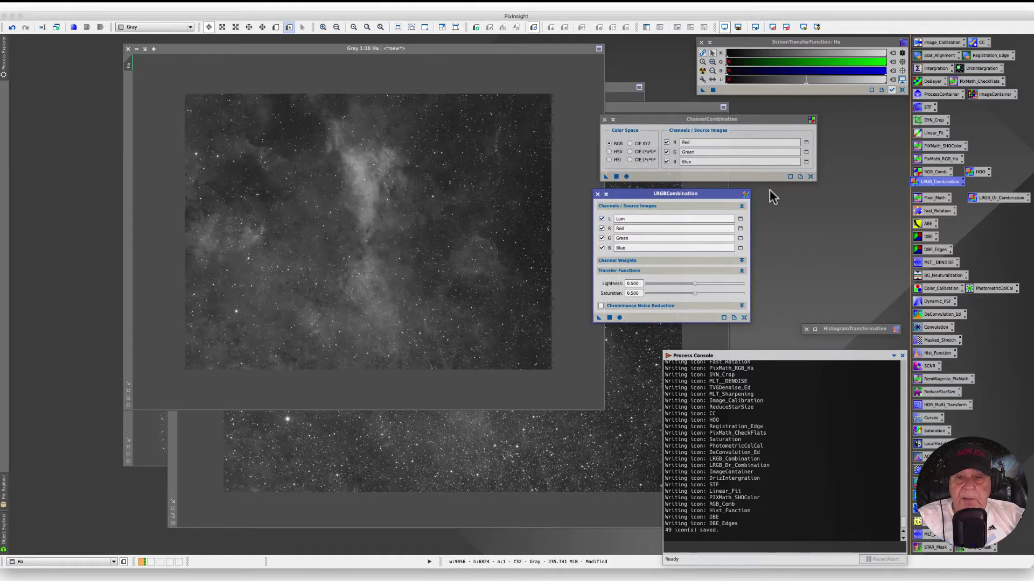
{"action": "left_click", "coordinate": [601, 219]}
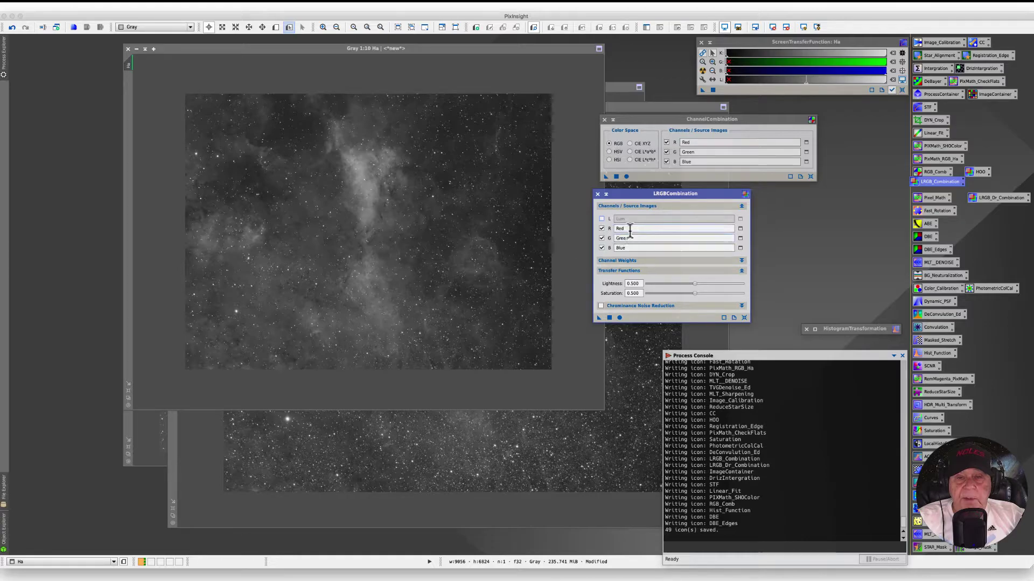
{"action": "left_click", "coordinate": [597, 195]}
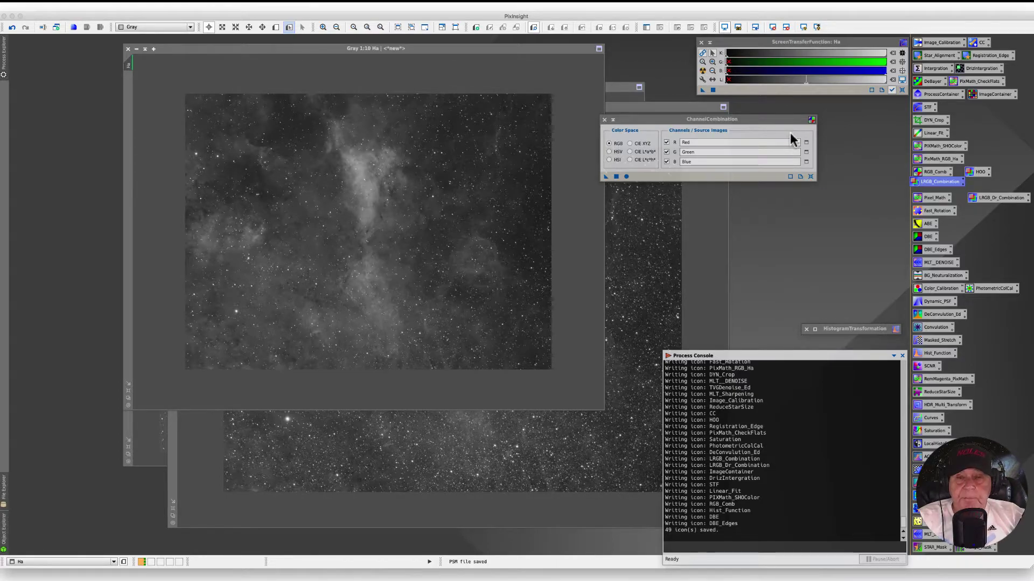
{"action": "left_click", "coordinate": [694, 144]}
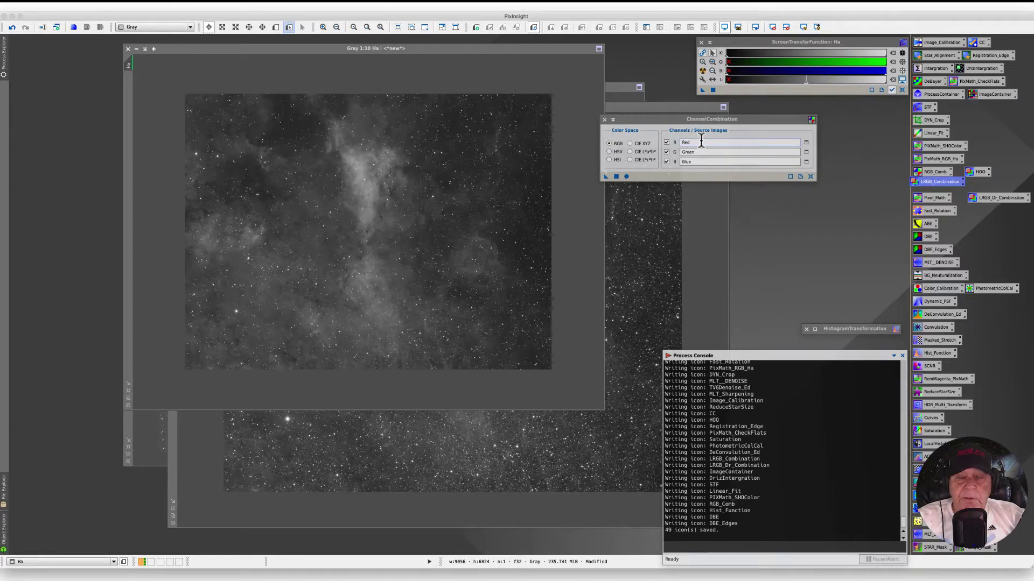
{"action": "left_click", "coordinate": [702, 152]}
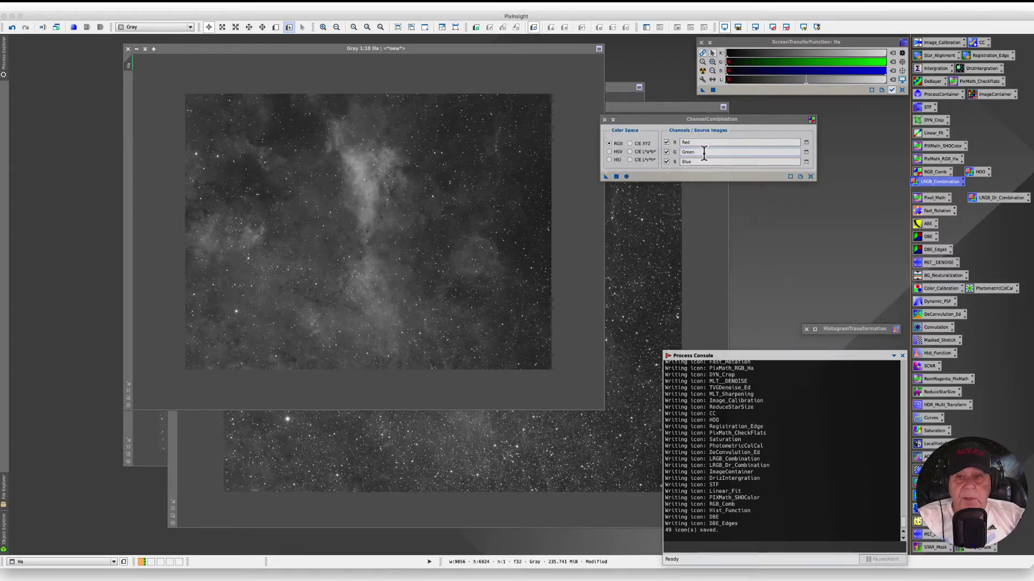
{"action": "left_click", "coordinate": [699, 143]}
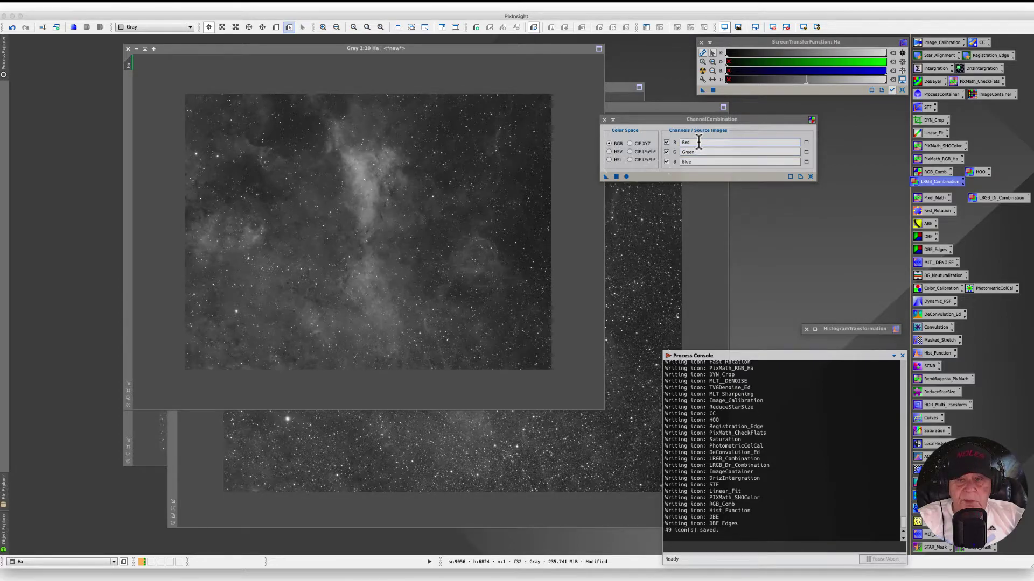
{"action": "left_click", "coordinate": [703, 152]}
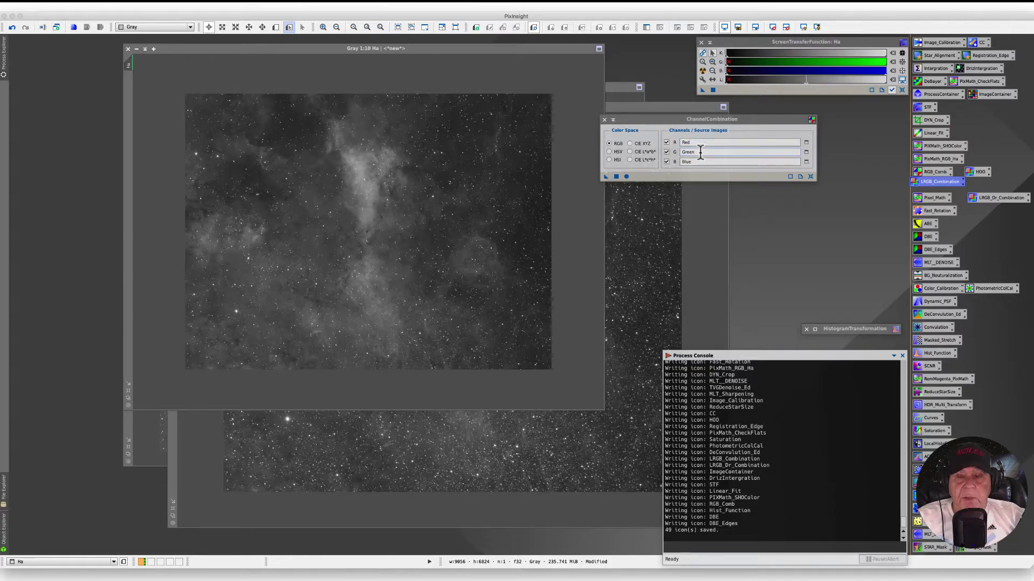
{"action": "left_click", "coordinate": [708, 162]}
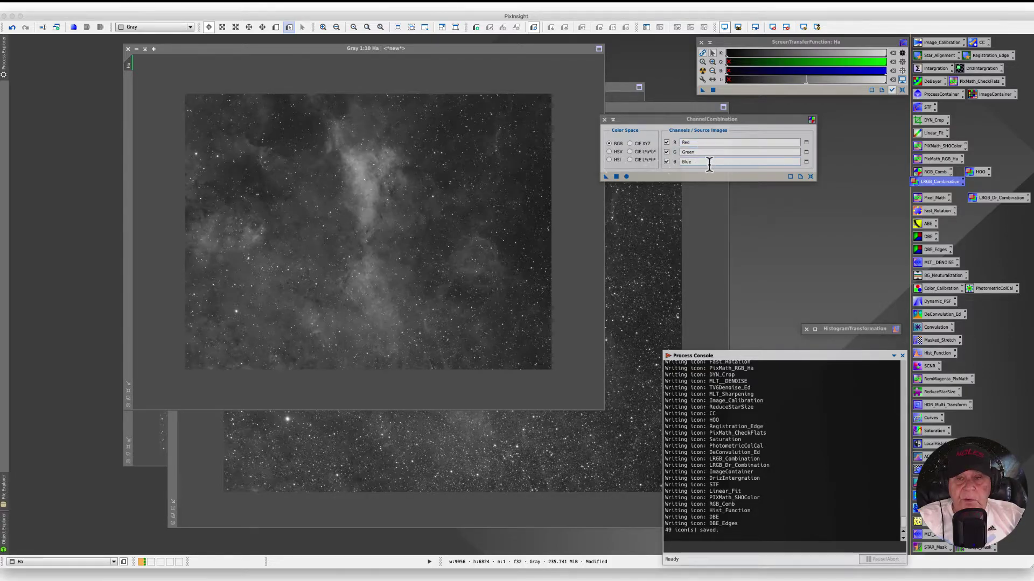
Assign the SII image as the red channel source in ChannelCombination
{"action": "left_click", "coordinate": [805, 143]}
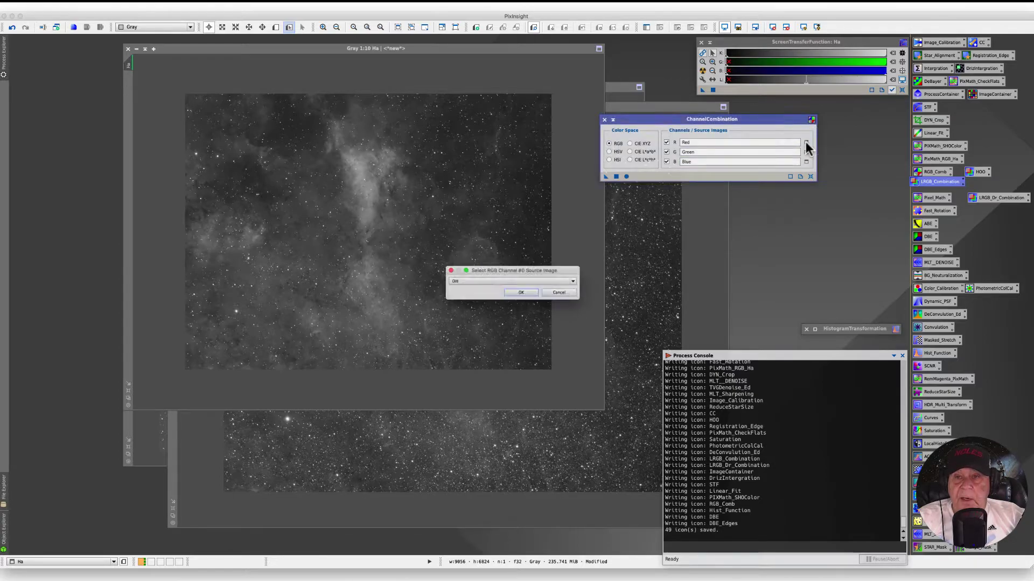
{"action": "left_click", "coordinate": [577, 281]}
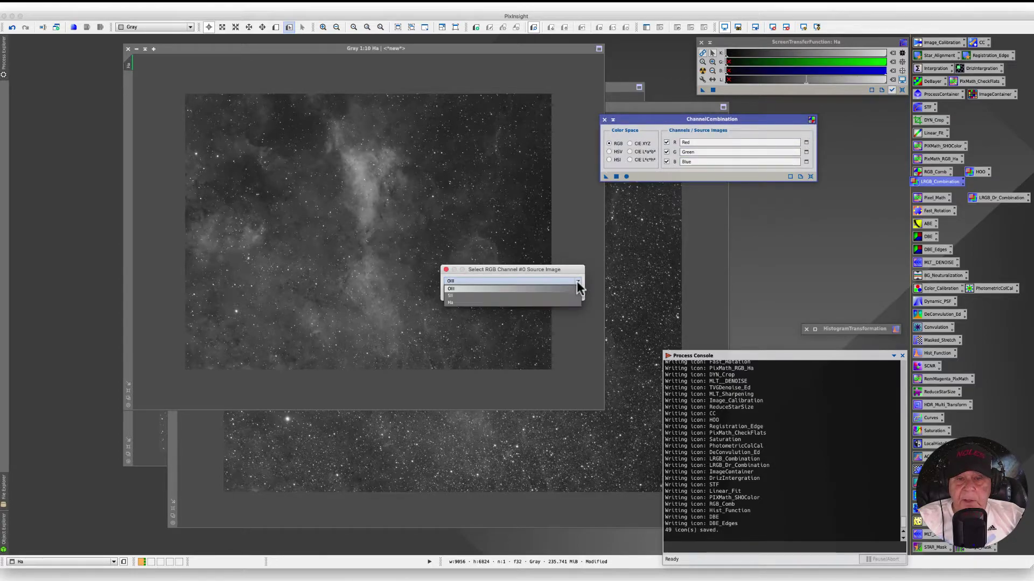
{"action": "left_click", "coordinate": [482, 295]}
{"action": "left_click", "coordinate": [515, 295]}
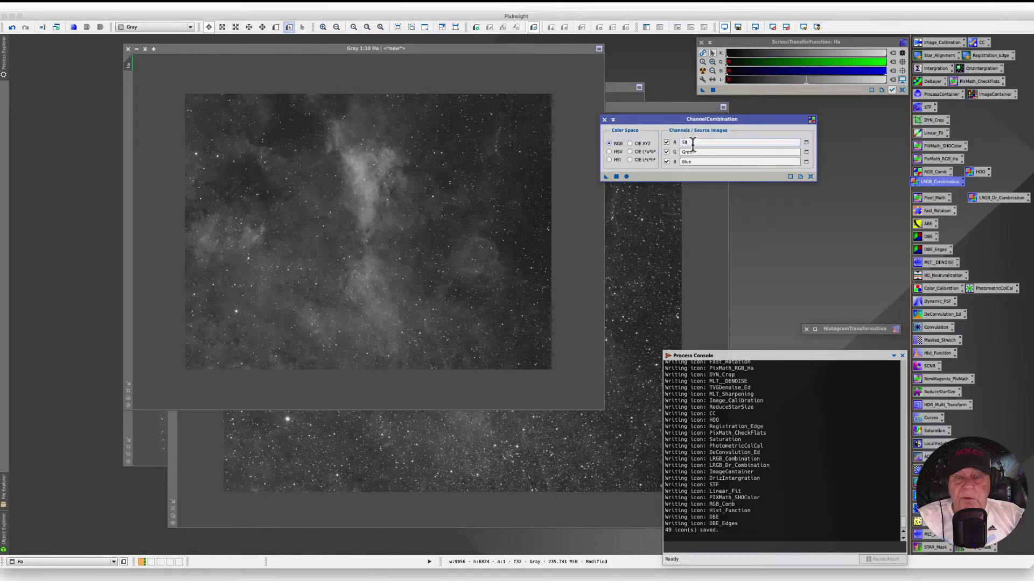
Assign the Ha image as the green channel source in ChannelCombination
{"action": "left_click", "coordinate": [806, 143]}
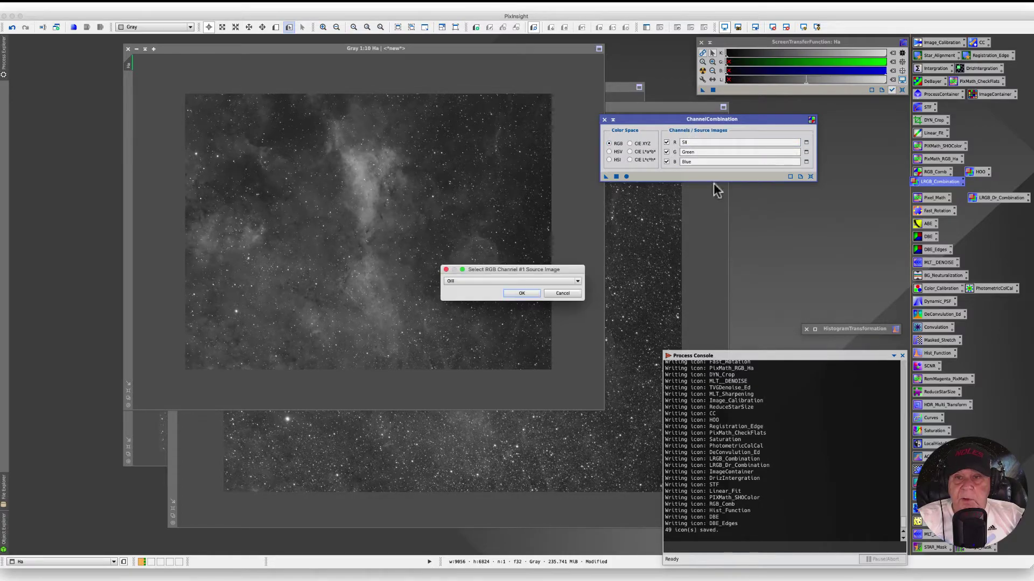
{"action": "left_click", "coordinate": [577, 280]}
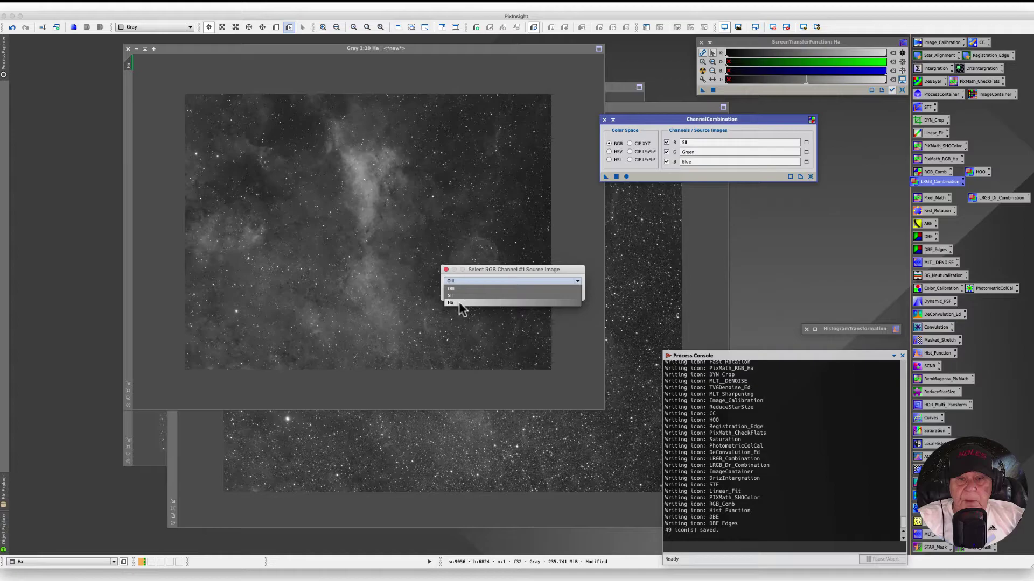
{"action": "left_click", "coordinate": [461, 303]}
{"action": "left_click", "coordinate": [520, 293]}
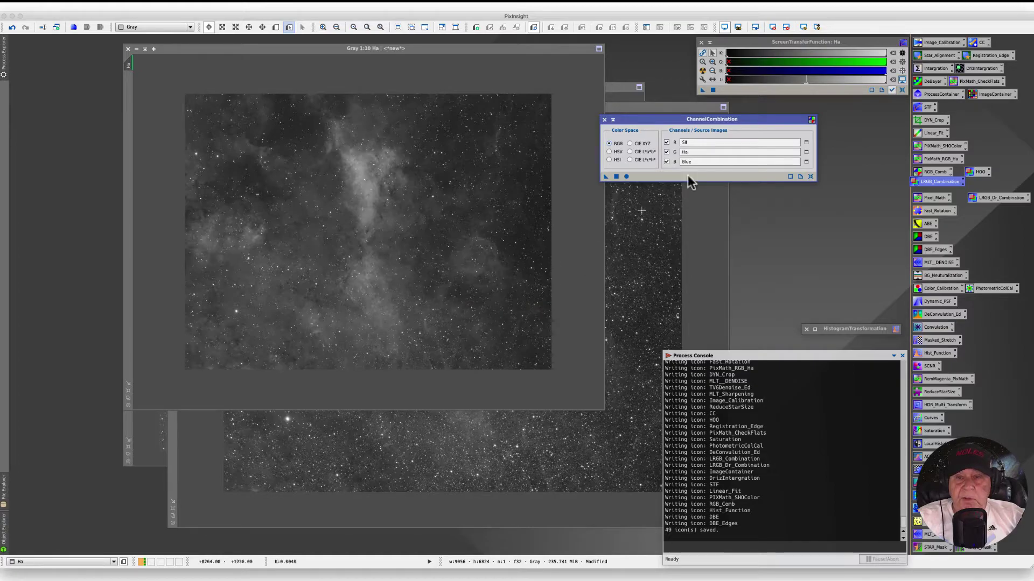
Assign the OIII image as the blue channel source in ChannelCombination and move the dialog away from the images
{"action": "left_click", "coordinate": [804, 163]}
{"action": "left_click", "coordinate": [578, 281]}
{"action": "left_click", "coordinate": [580, 280]}
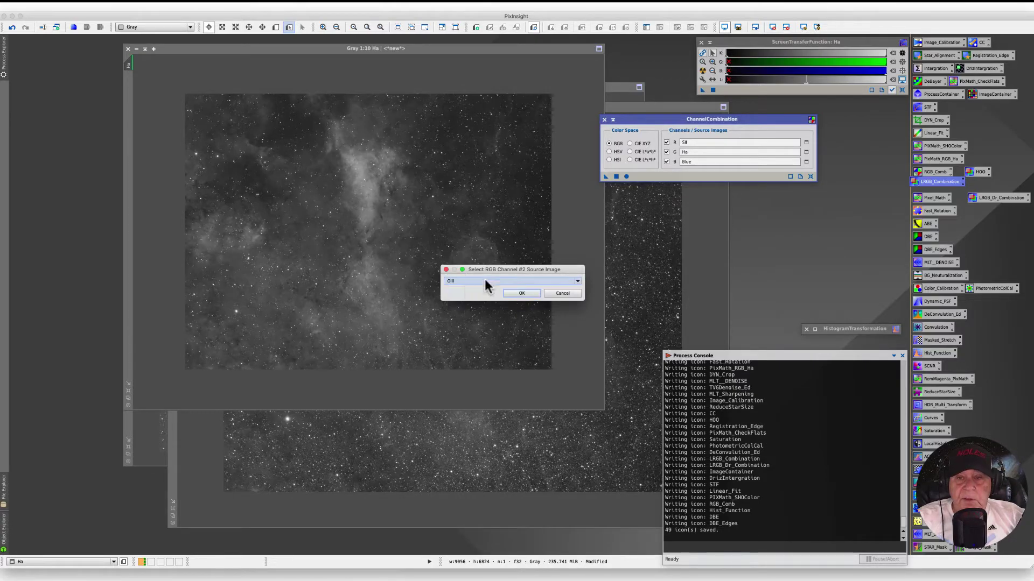
{"action": "left_click", "coordinate": [522, 293]}
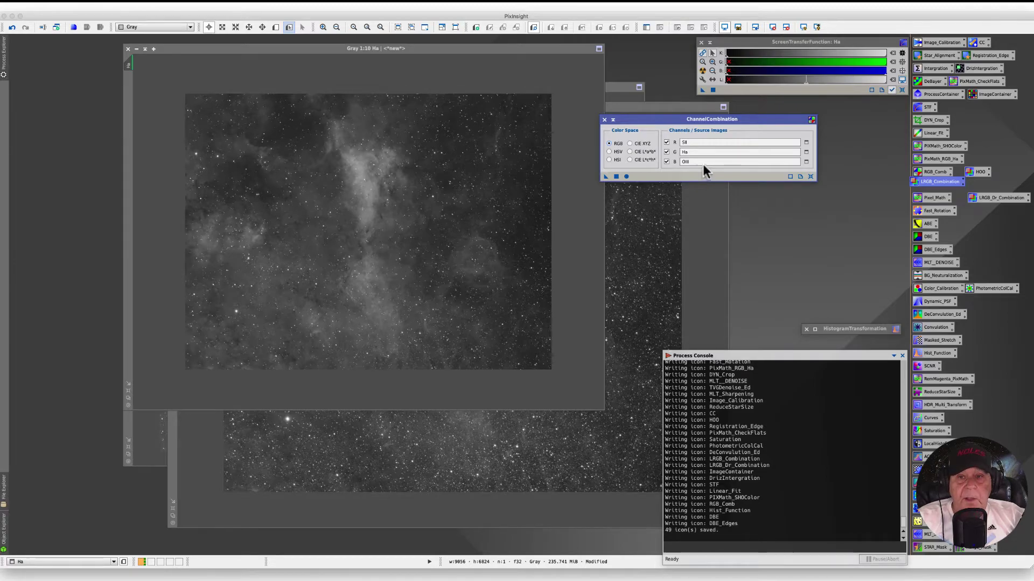
{"action": "left_click_drag", "start_coordinate": [653, 119], "coordinate": [714, 109]}
{"action": "left_click", "coordinate": [708, 115]}
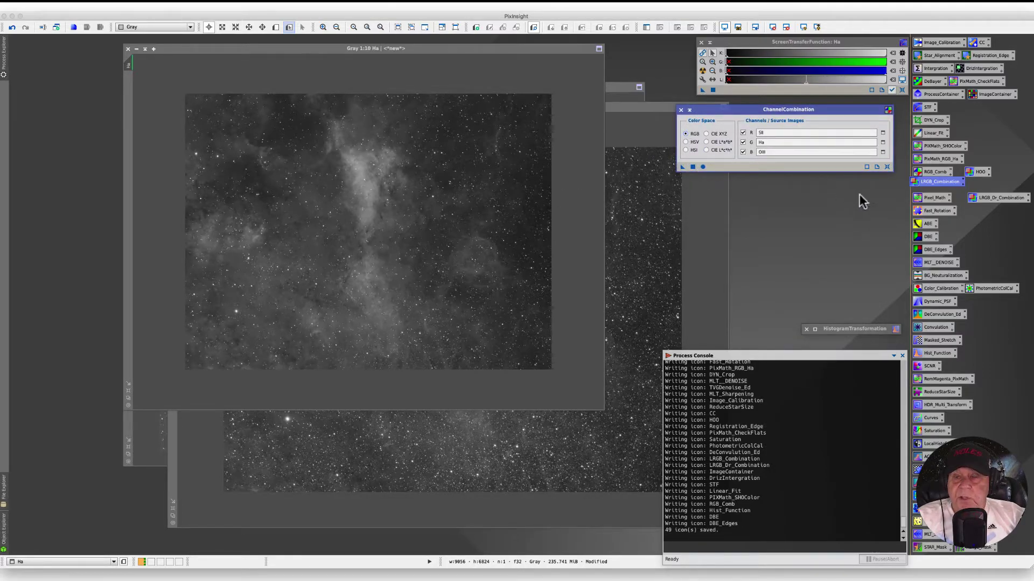
Realign the LRGB_Combination icon, then open the saved PIXMath_SHOColor PixelMath instance and place it near ChannelCombination
{"action": "mouse_move", "coordinate": [929, 183]}
{"action": "left_mouse_down"}
{"action": "mouse_move", "coordinate": [931, 193]}
{"action": "mouse_move", "coordinate": [920, 191]}
{"action": "left_mouse_up"}
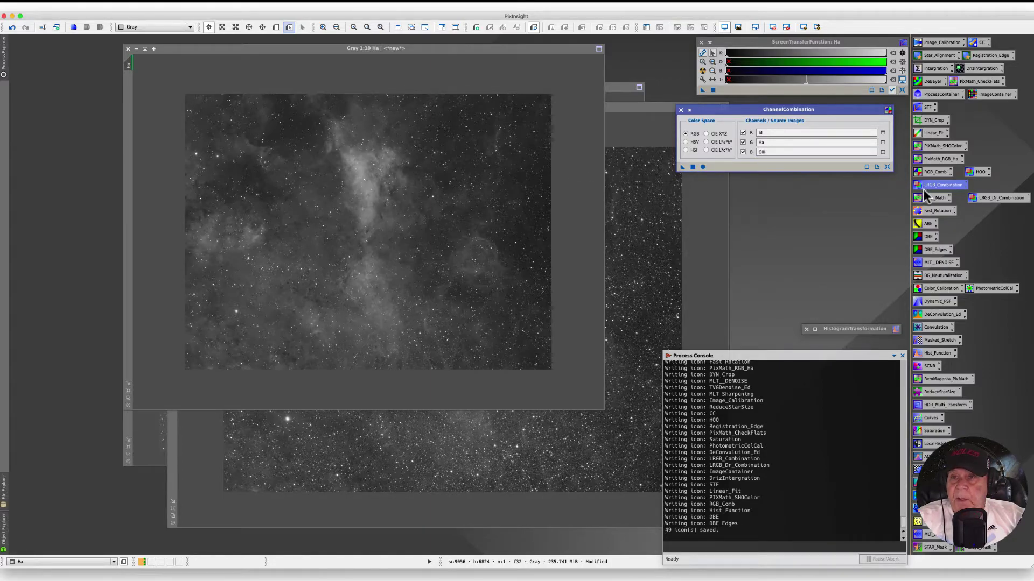
{"action": "double_click", "coordinate": [930, 145]}
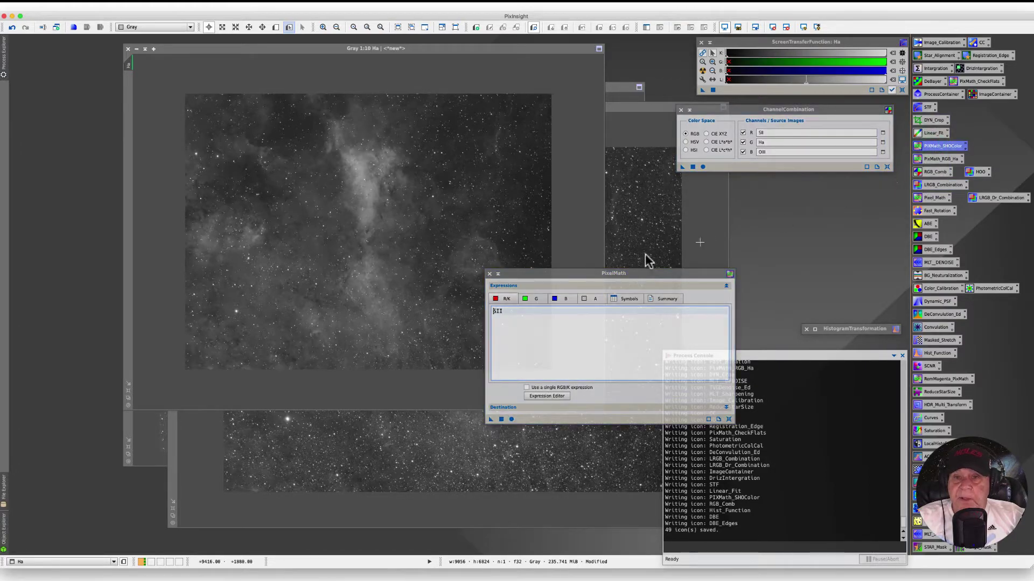
{"action": "left_click_drag", "start_coordinate": [527, 275], "coordinate": [549, 186]}
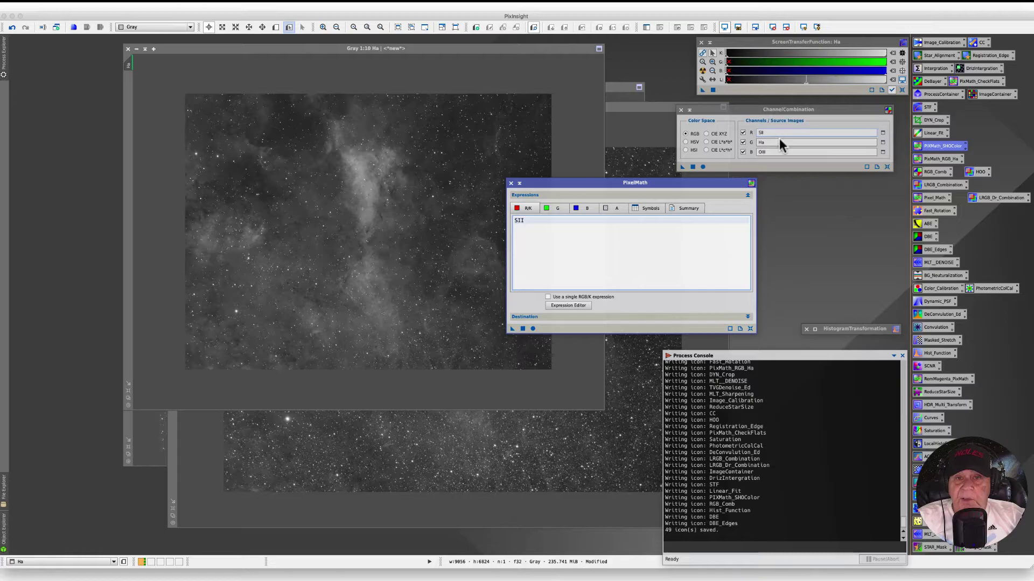
Review the green and blue channel expressions in PixelMath, move the dialog aside, and close ChannelCombination
{"action": "left_click", "coordinate": [553, 209]}
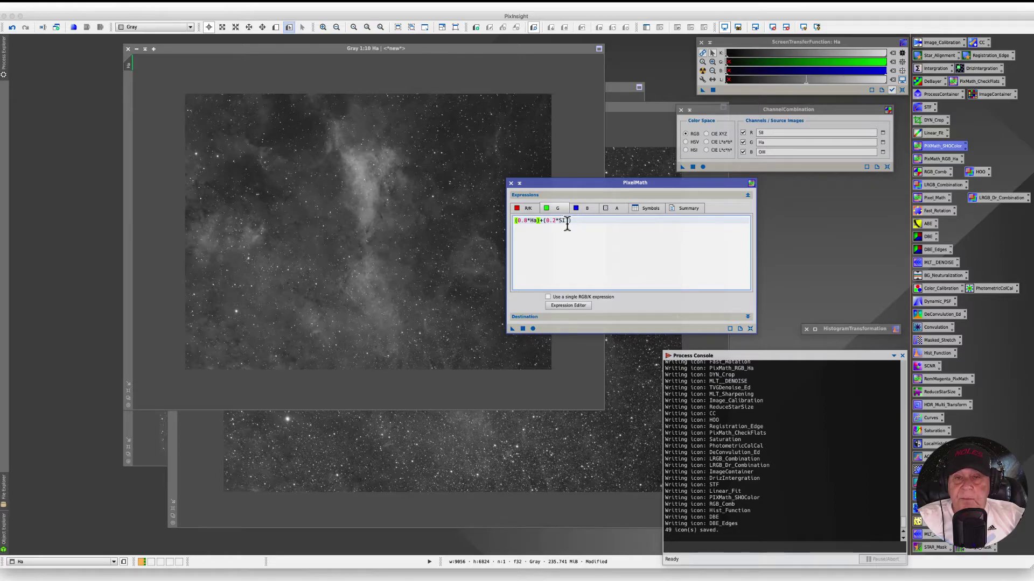
{"action": "left_click", "coordinate": [584, 209]}
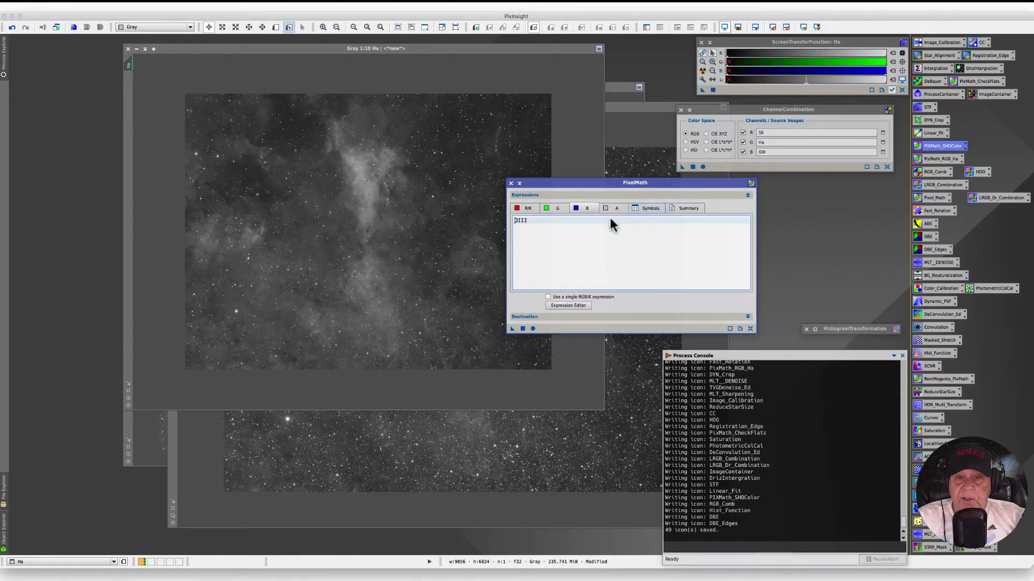
{"action": "left_click_drag", "start_coordinate": [557, 186], "coordinate": [680, 185]}
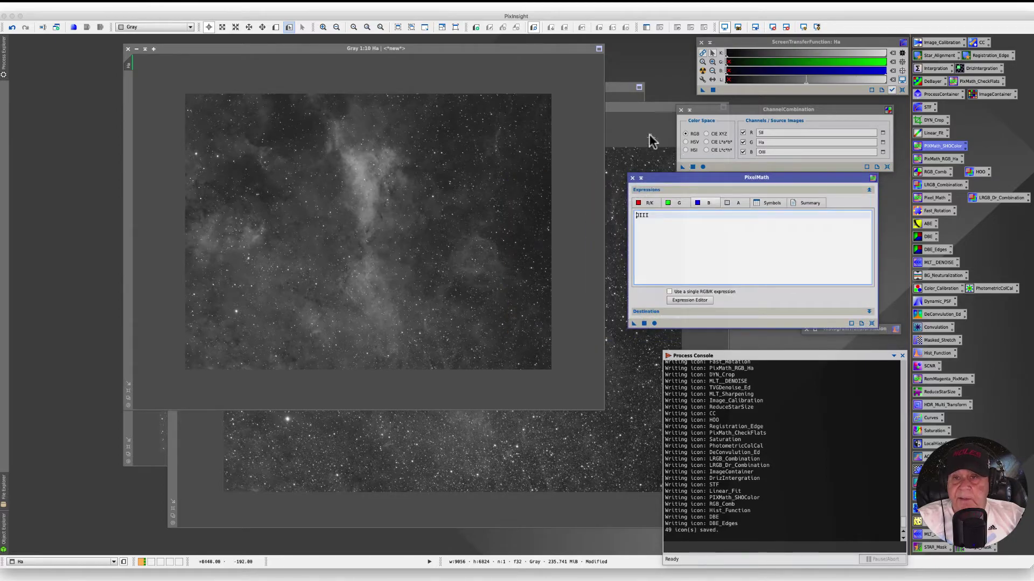
{"action": "left_click", "coordinate": [680, 110]}
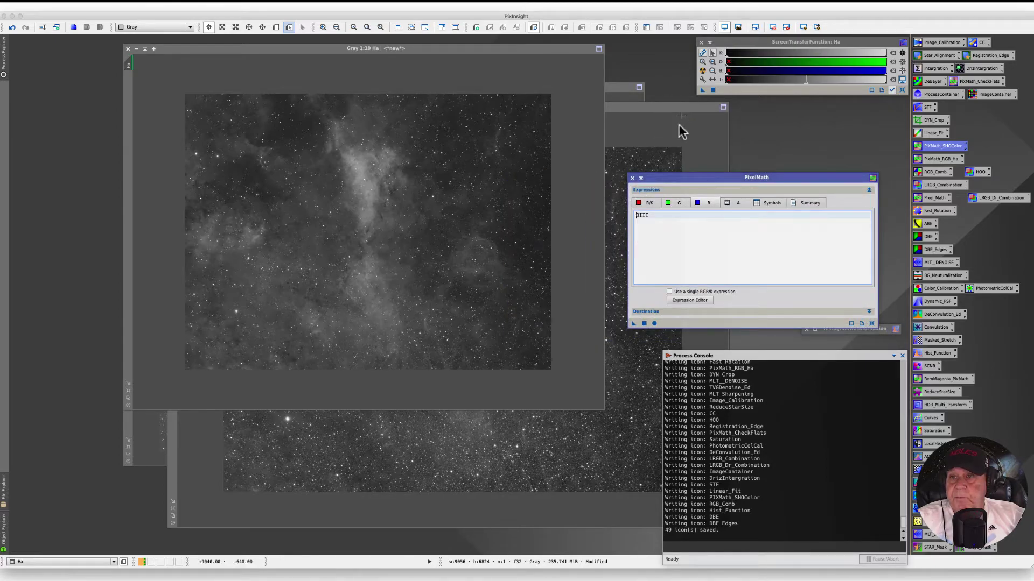
Apply the SHO PixelMath expressions to the Ha image to create a new RGB image, auto-stretch its display, and close PixelMath
{"action": "left_click", "coordinate": [654, 323]}
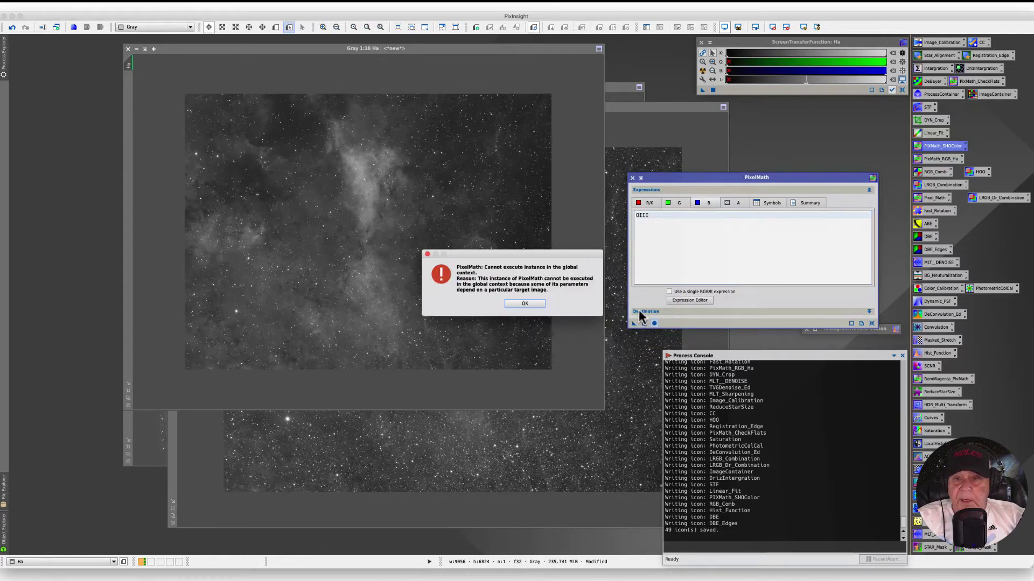
{"action": "left_click", "coordinate": [517, 304]}
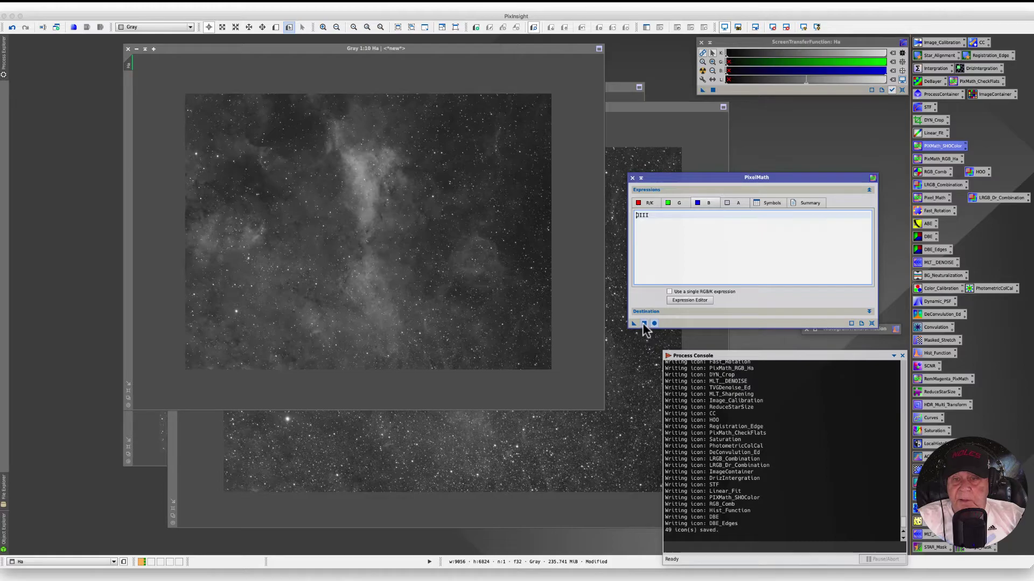
{"action": "left_click", "coordinate": [644, 323]}
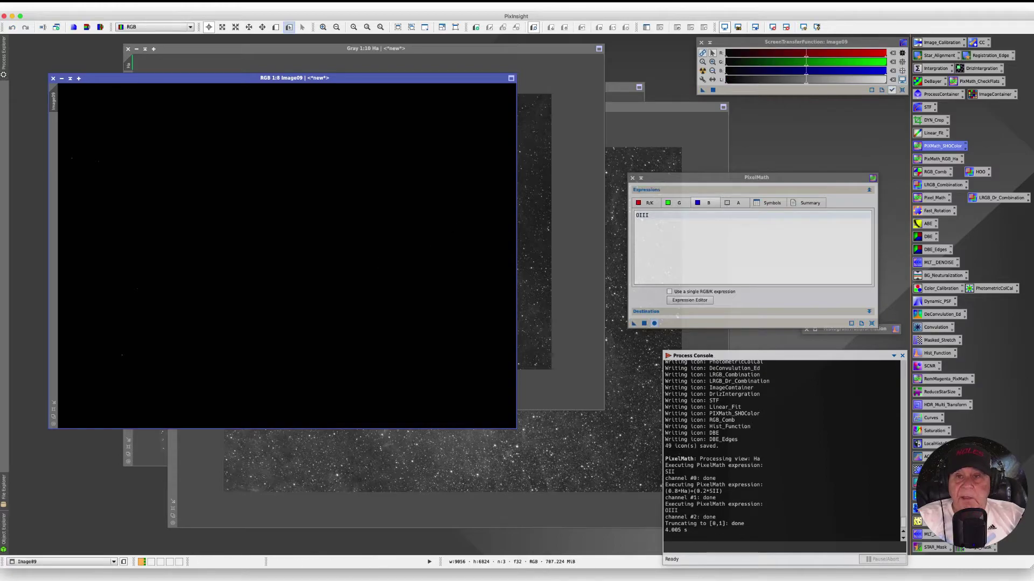
{"action": "left_click", "coordinate": [703, 70]}
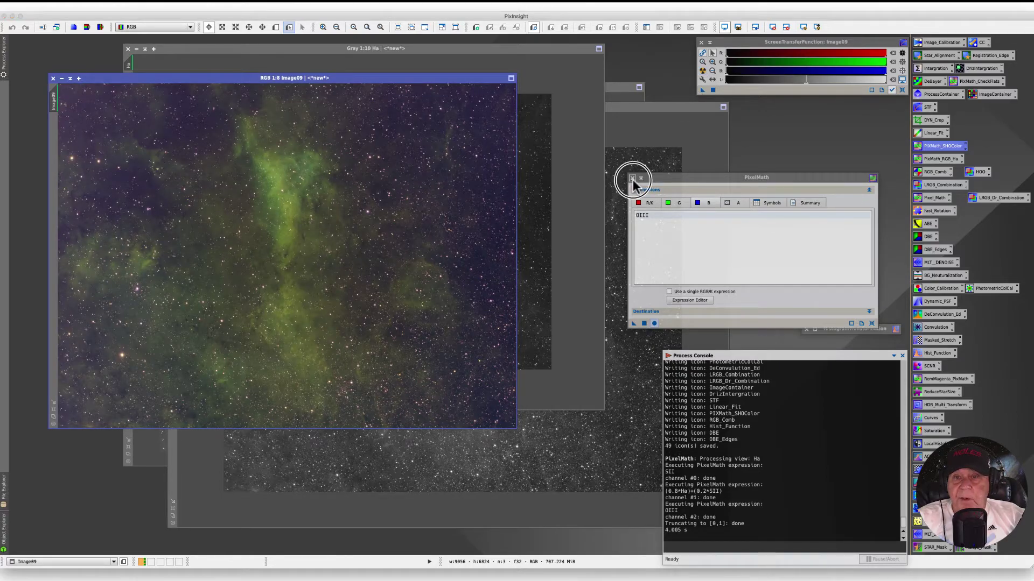
{"action": "left_click", "coordinate": [632, 178]}
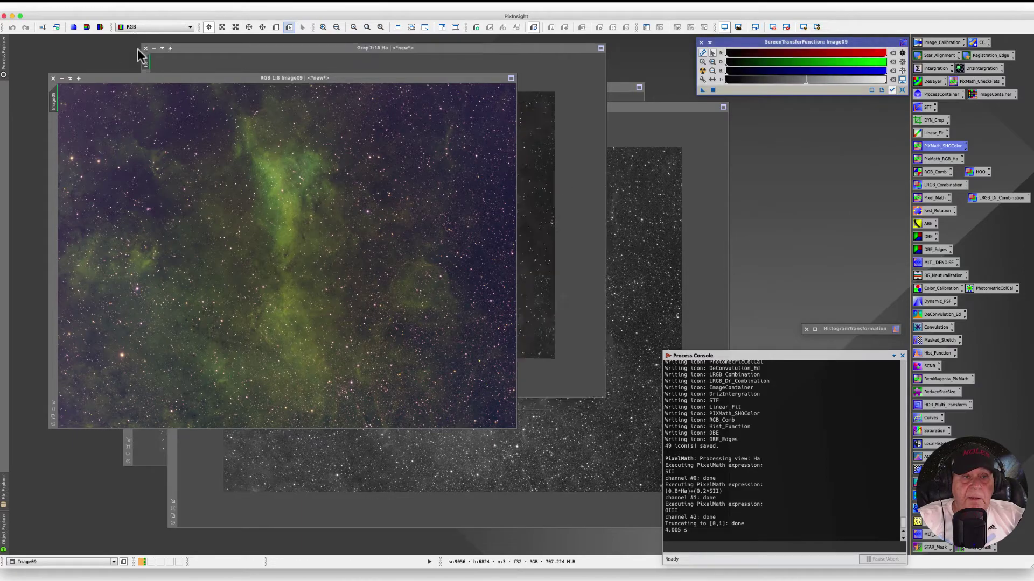
Minimize the Ha, SII and OIII image windows to icons so only the colour image stays open
{"action": "left_click", "coordinate": [137, 49]}
{"action": "left_click", "coordinate": [579, 110]}
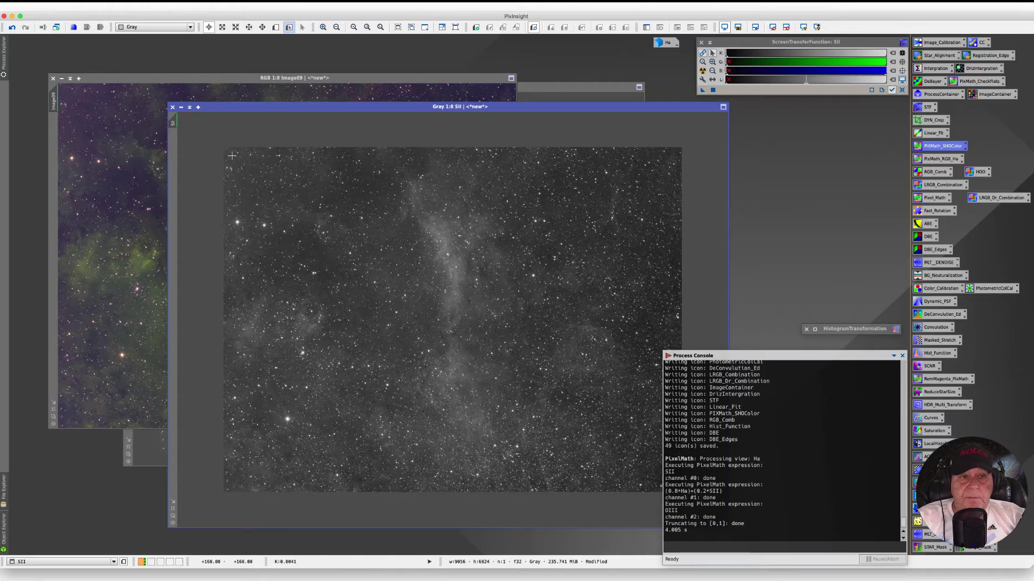
{"action": "left_click", "coordinate": [181, 107]}
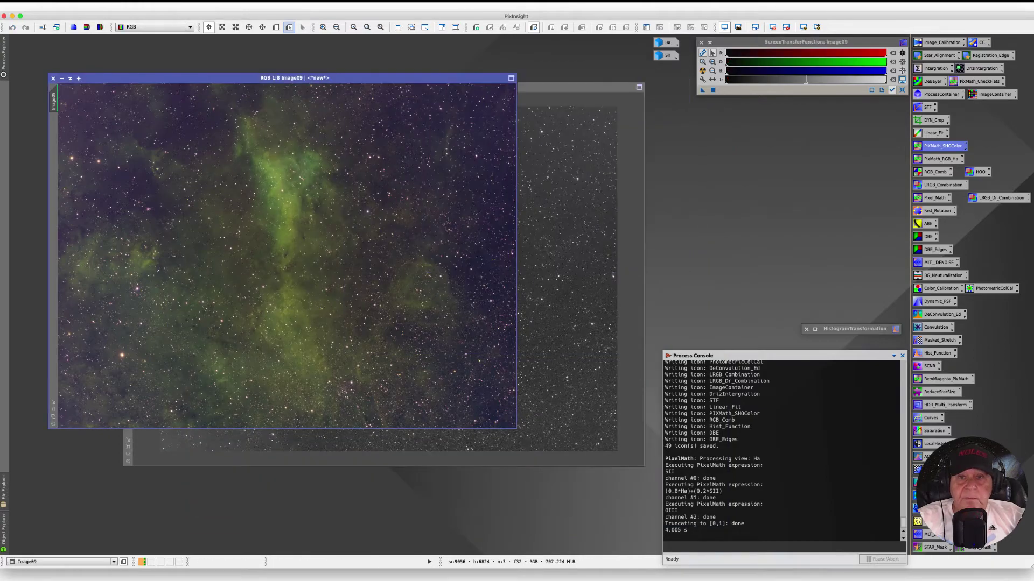
{"action": "left_click", "coordinate": [567, 87]}
{"action": "left_click", "coordinate": [134, 87]}
Reposition the colour image window in the cleared workspace and enlarge it so a margin surrounds the picture
{"action": "left_click_drag", "start_coordinate": [136, 79], "coordinate": [209, 59]}
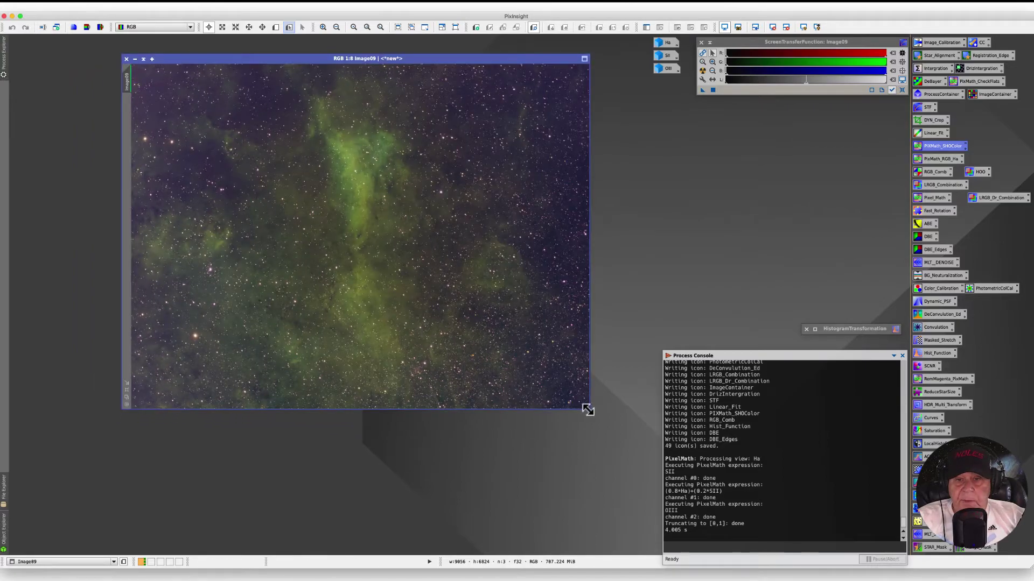
{"action": "left_click_drag", "start_coordinate": [590, 414], "coordinate": [615, 469]}
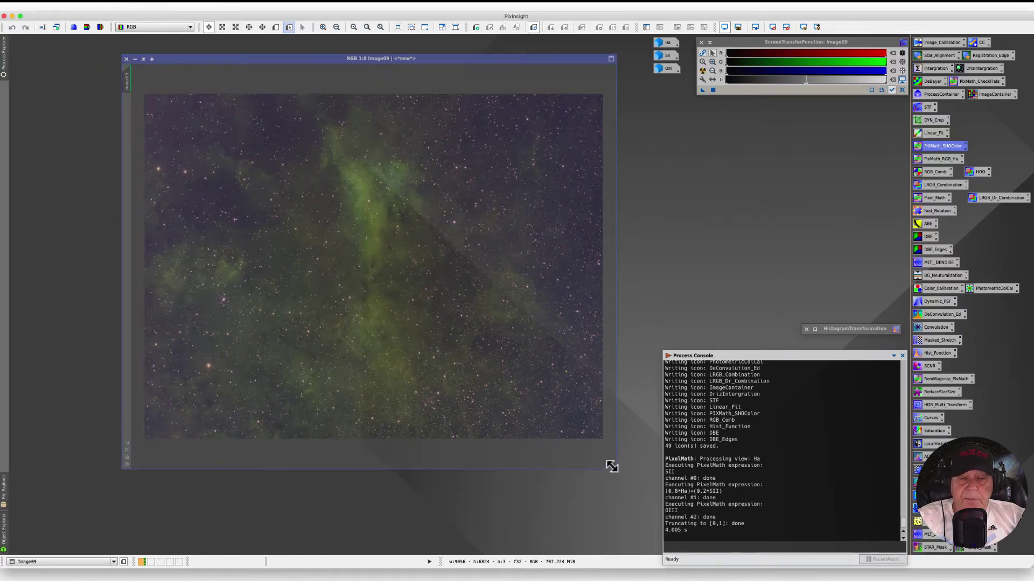
{"action": "left_click_drag", "start_coordinate": [173, 59], "coordinate": [167, 54]}
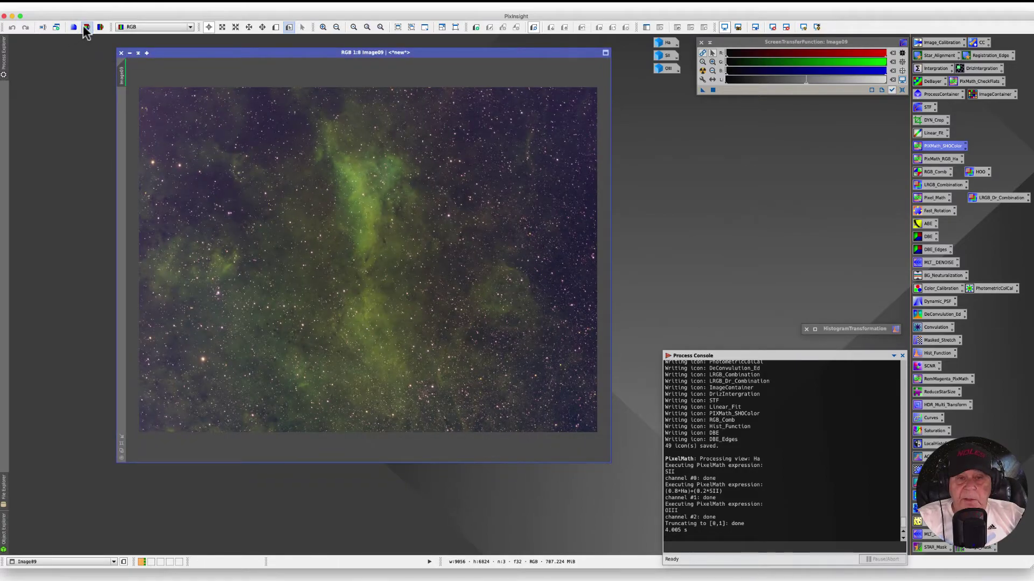
{"action": "left_click", "coordinate": [87, 28]}
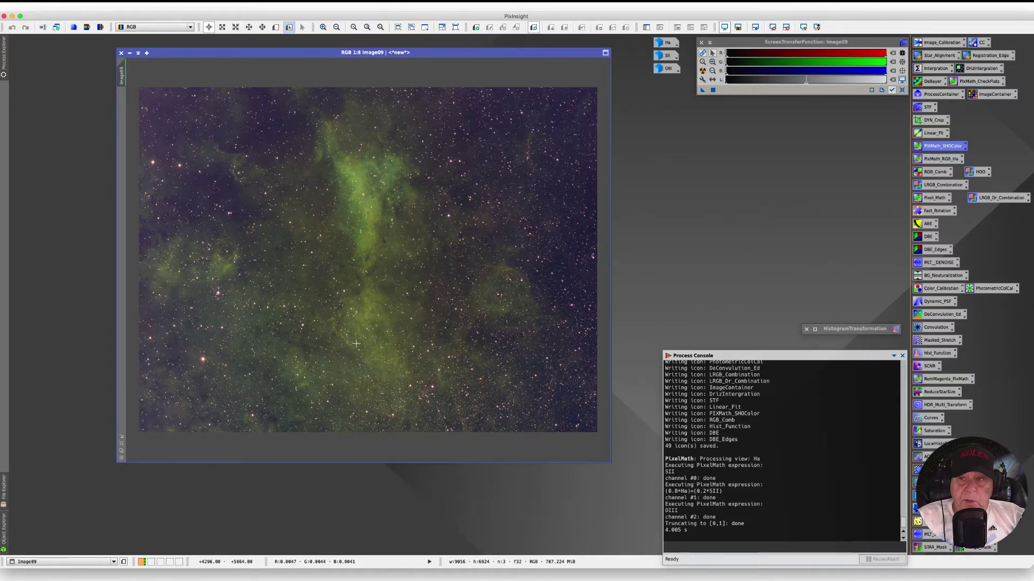
Open the saved RGB_Comb ChannelCombination instance and set SII as its red channel source
{"action": "double_click", "coordinate": [928, 172]}
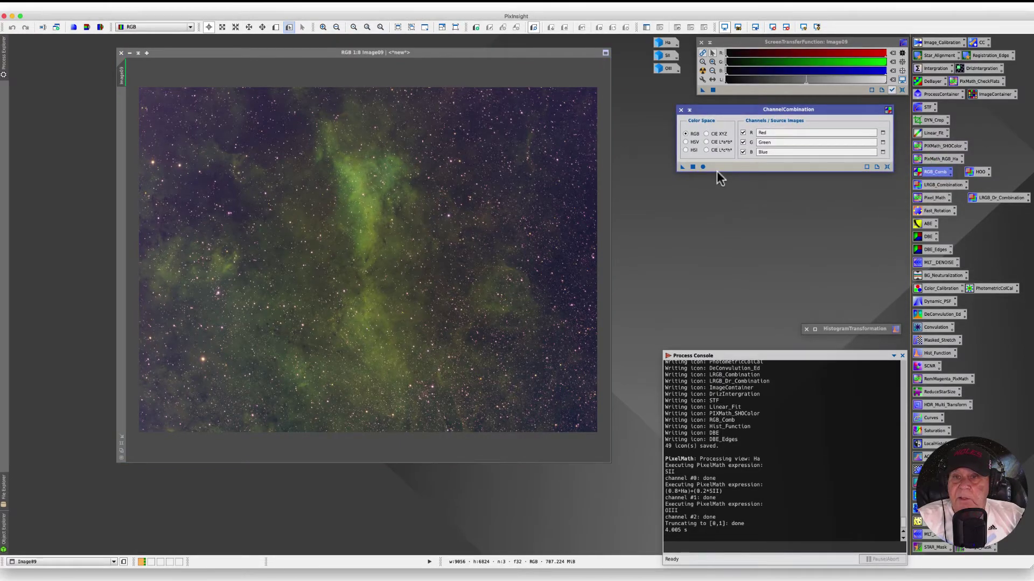
{"action": "left_click", "coordinate": [881, 133]}
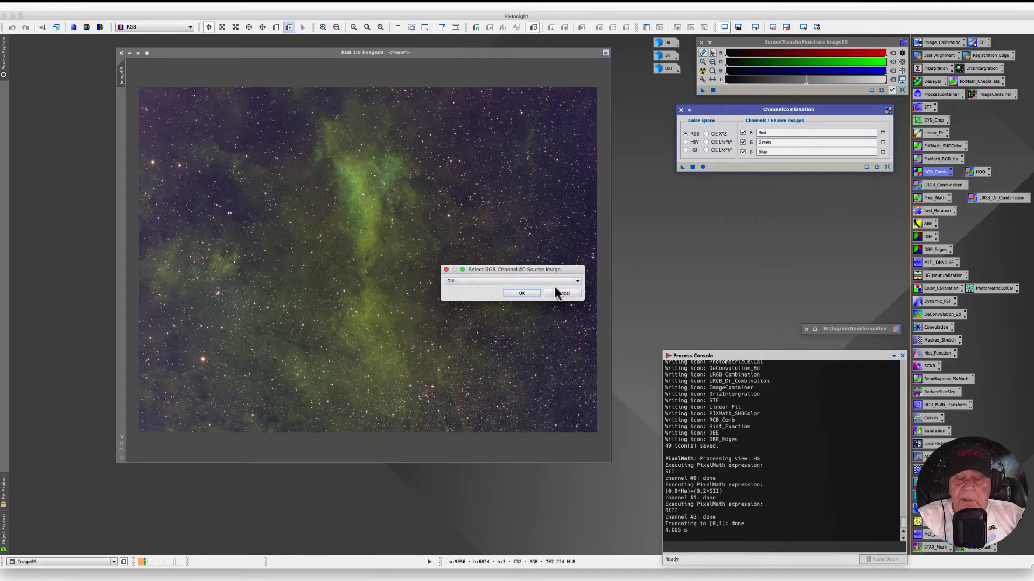
{"action": "left_click", "coordinate": [577, 281]}
{"action": "left_click", "coordinate": [469, 296]}
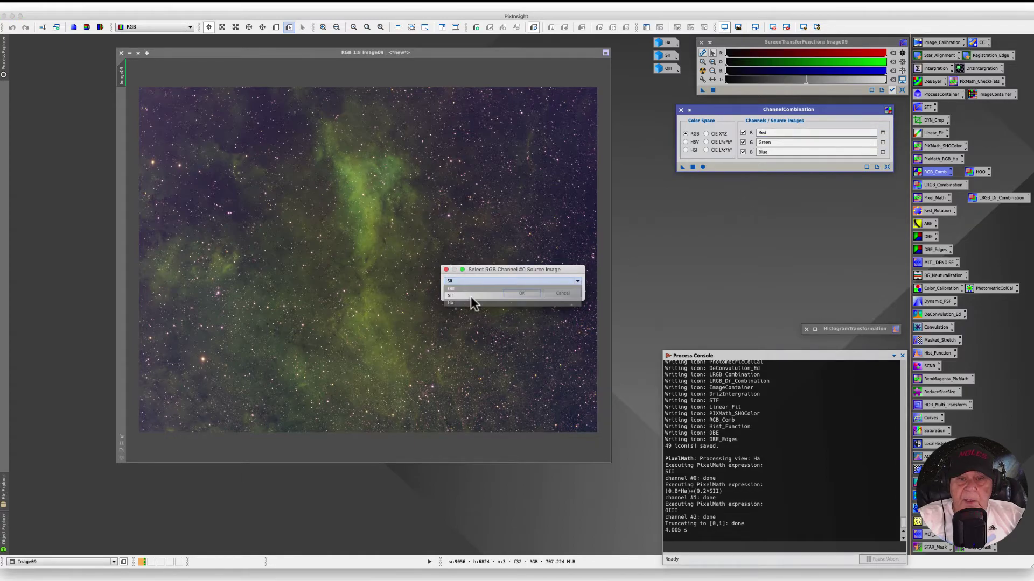
{"action": "left_click", "coordinate": [520, 294]}
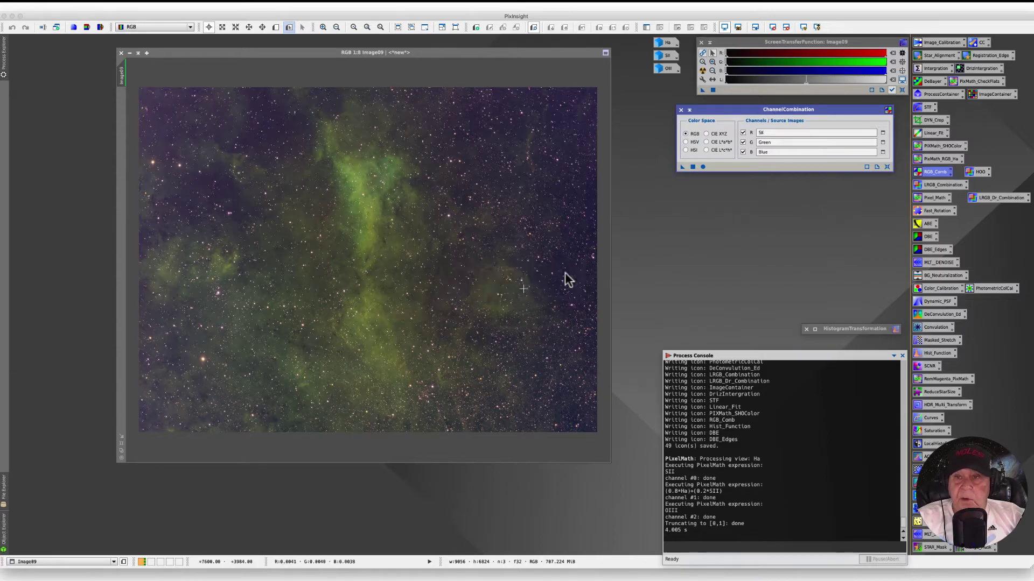
Set Ha as the green channel source in ChannelCombination
{"action": "left_click", "coordinate": [881, 143]}
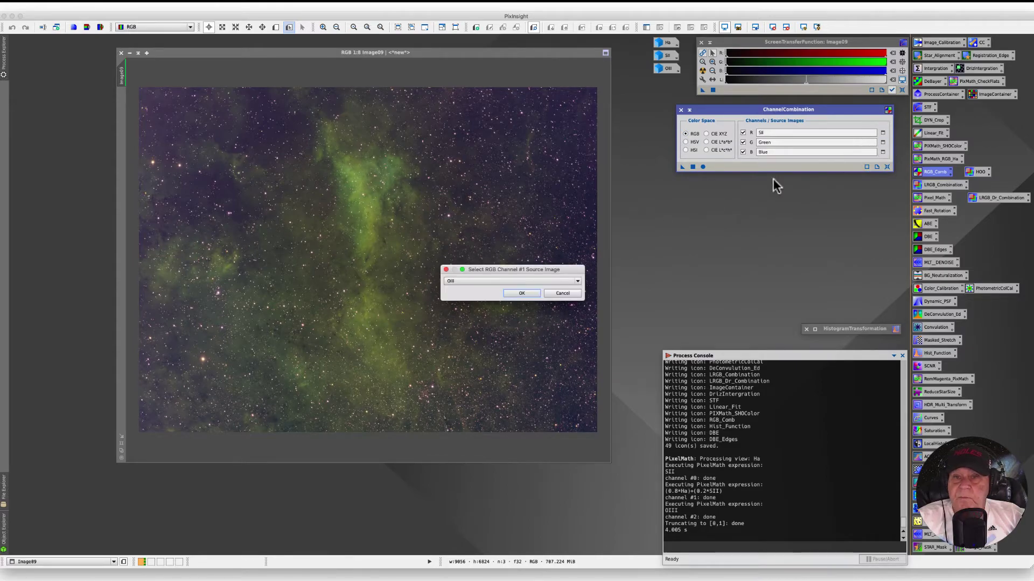
{"action": "left_click", "coordinate": [576, 280]}
{"action": "left_click", "coordinate": [451, 302]}
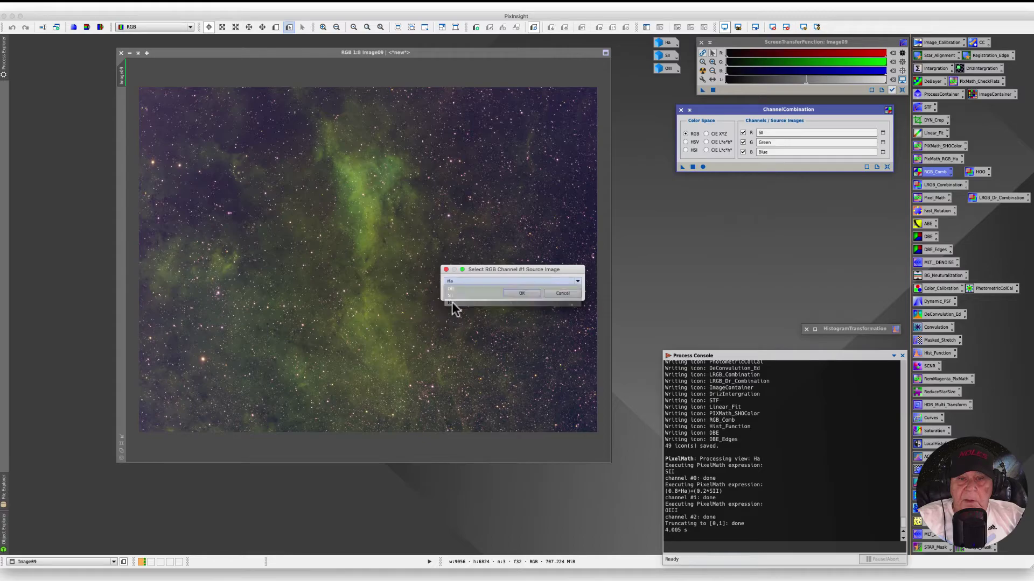
{"action": "left_click", "coordinate": [520, 294]}
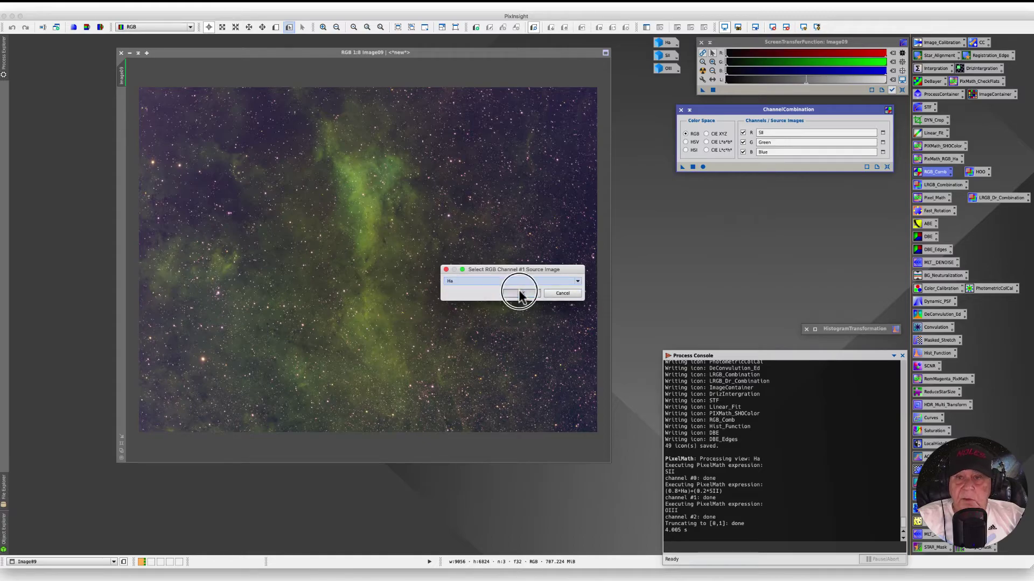
Set OIII as the blue channel source and apply ChannelCombination to the open colour image
{"action": "left_click", "coordinate": [881, 153]}
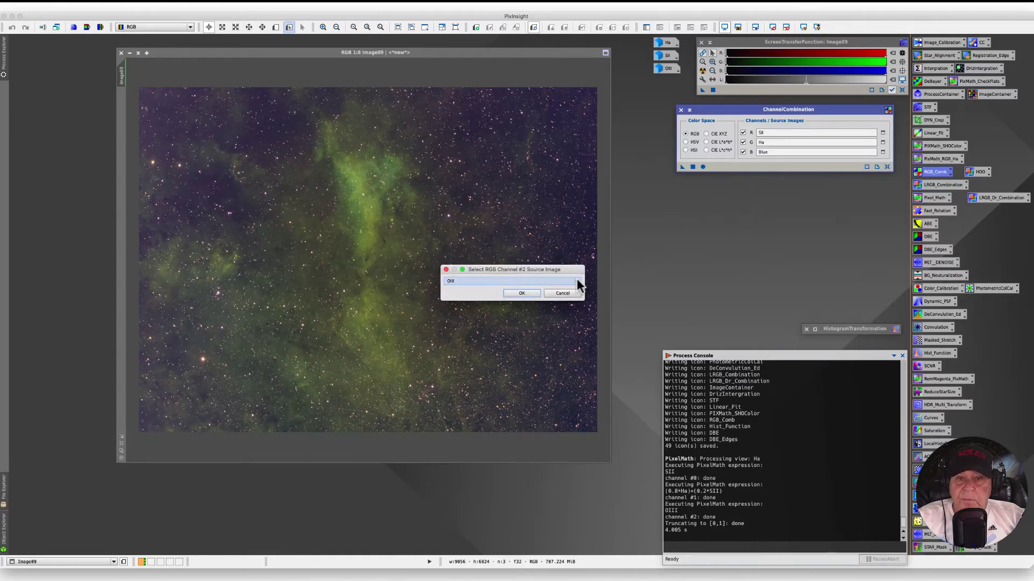
{"action": "left_click", "coordinate": [522, 293]}
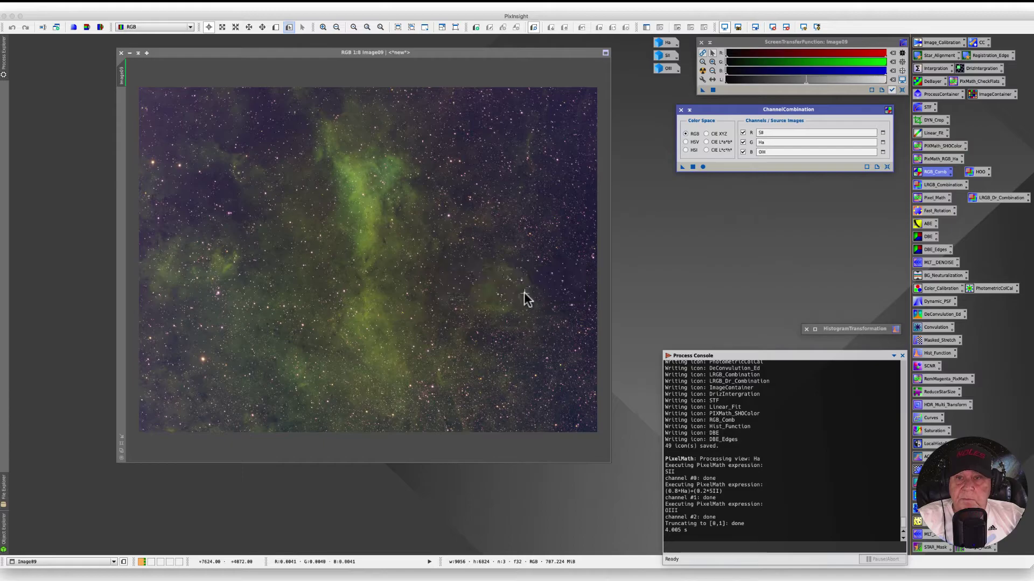
{"action": "left_click", "coordinate": [692, 166]}
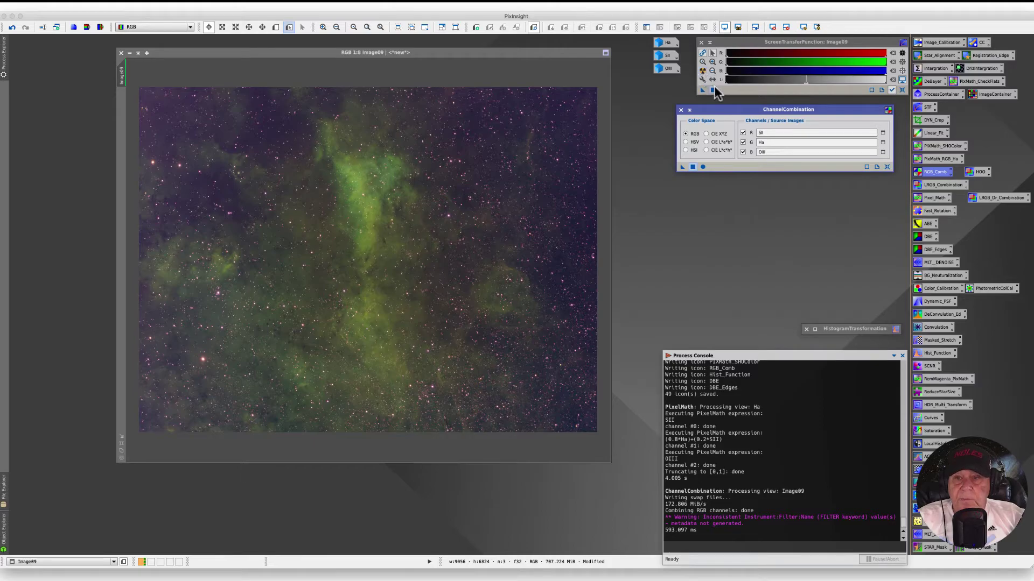
Restore the OIII image window and try to apply ChannelCombination to it
{"action": "double_click", "coordinate": [668, 69]}
{"action": "left_click", "coordinate": [381, 279]}
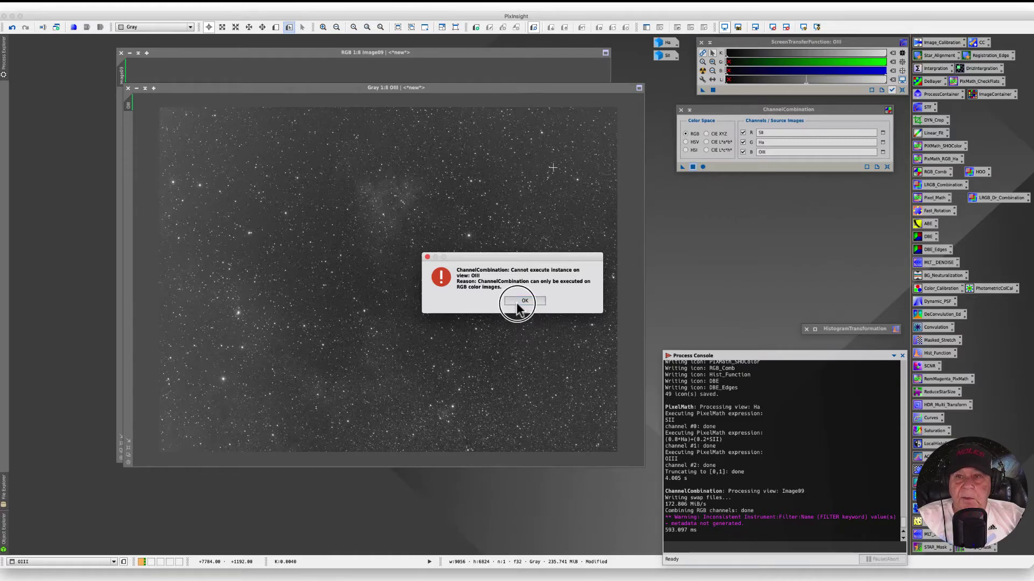
{"action": "left_click", "coordinate": [515, 303]}
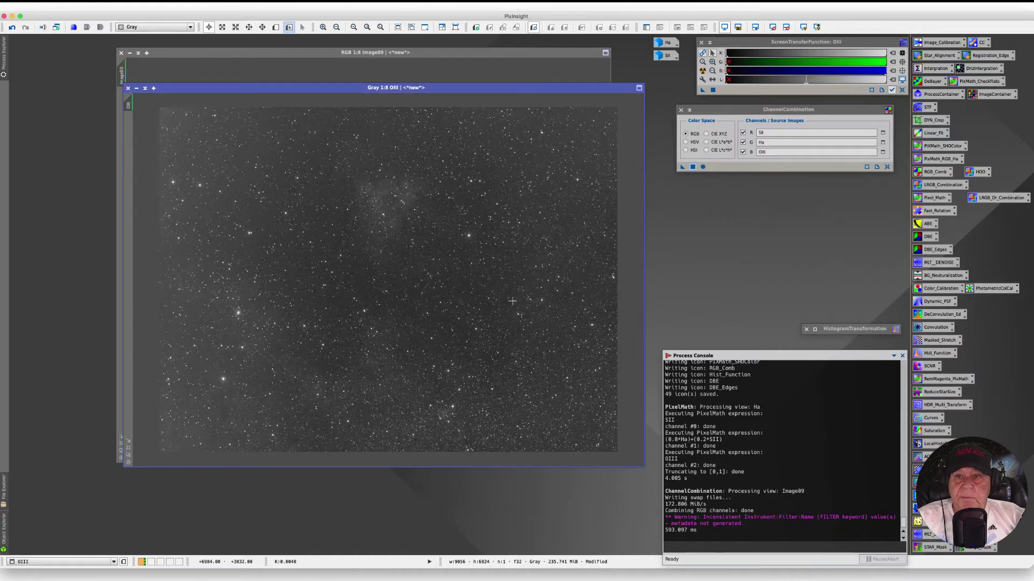
Run ChannelCombination globally to create a separate RGB image, auto-stretch its display, and minimize the OIII window
{"action": "left_click", "coordinate": [702, 168]}
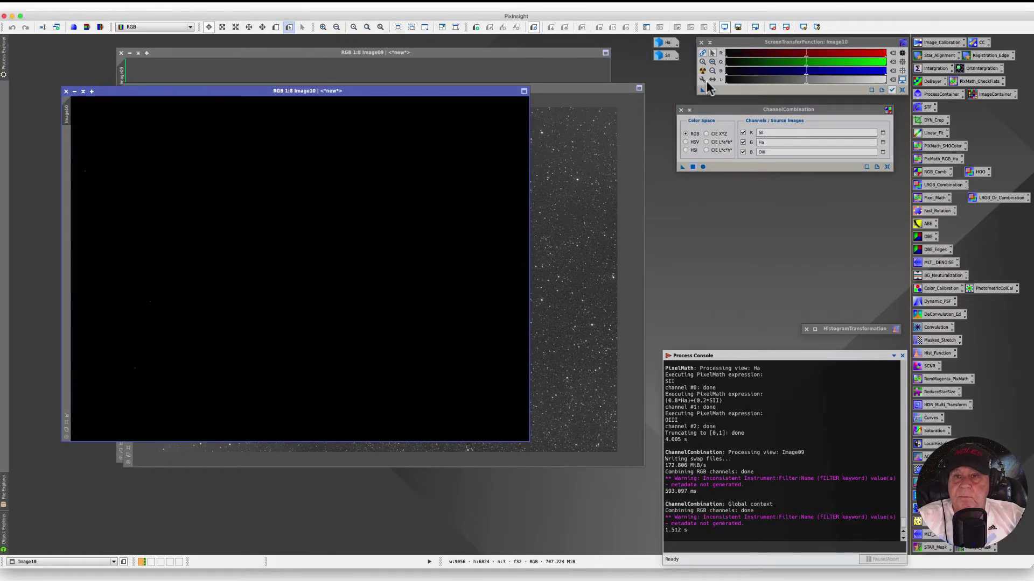
{"action": "left_click", "coordinate": [702, 71]}
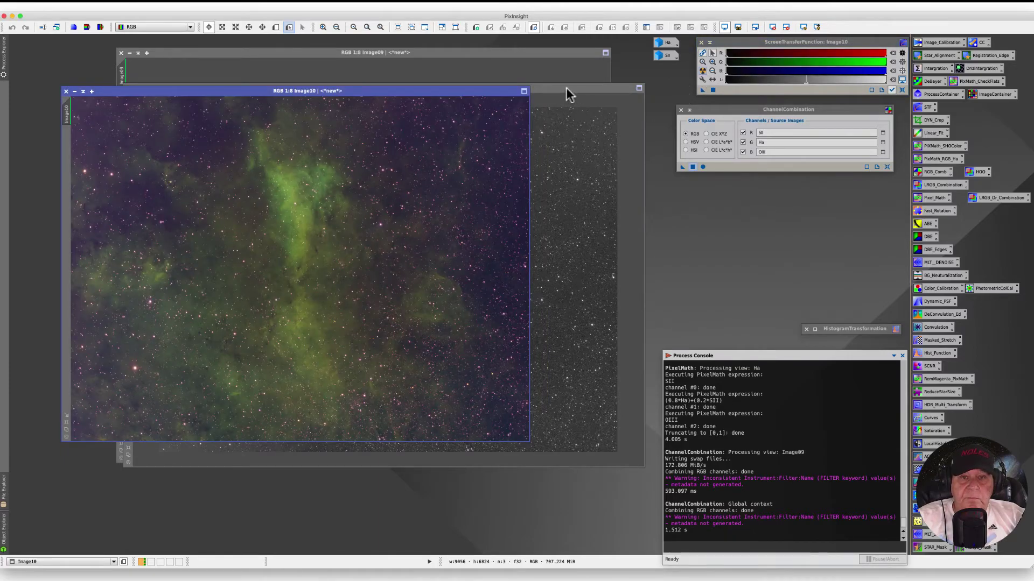
{"action": "left_click", "coordinate": [569, 87]}
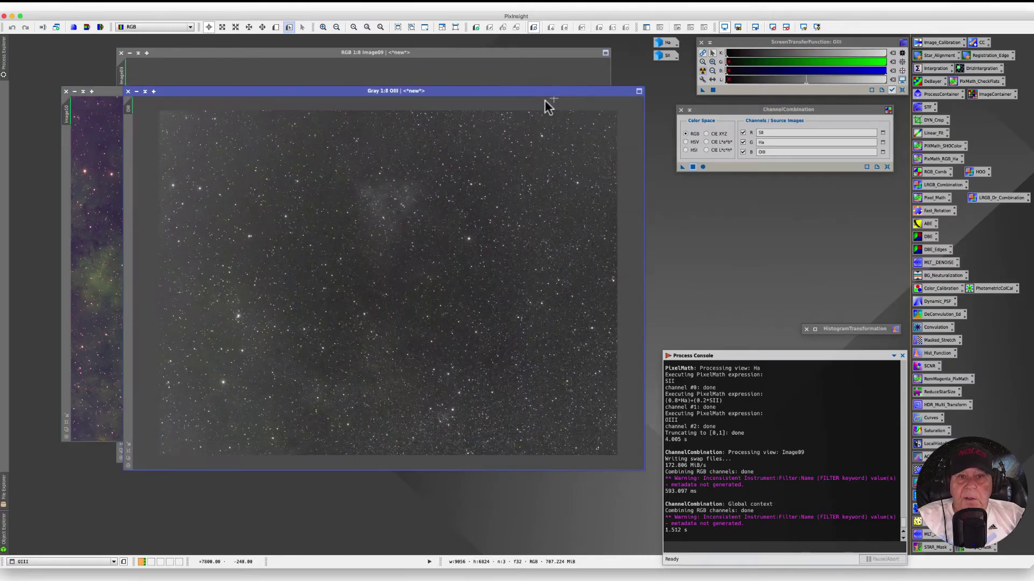
{"action": "left_click", "coordinate": [137, 91]}
Arrange the two colour images side by side to compare their colours
{"action": "left_click_drag", "start_coordinate": [192, 94], "coordinate": [289, 293]}
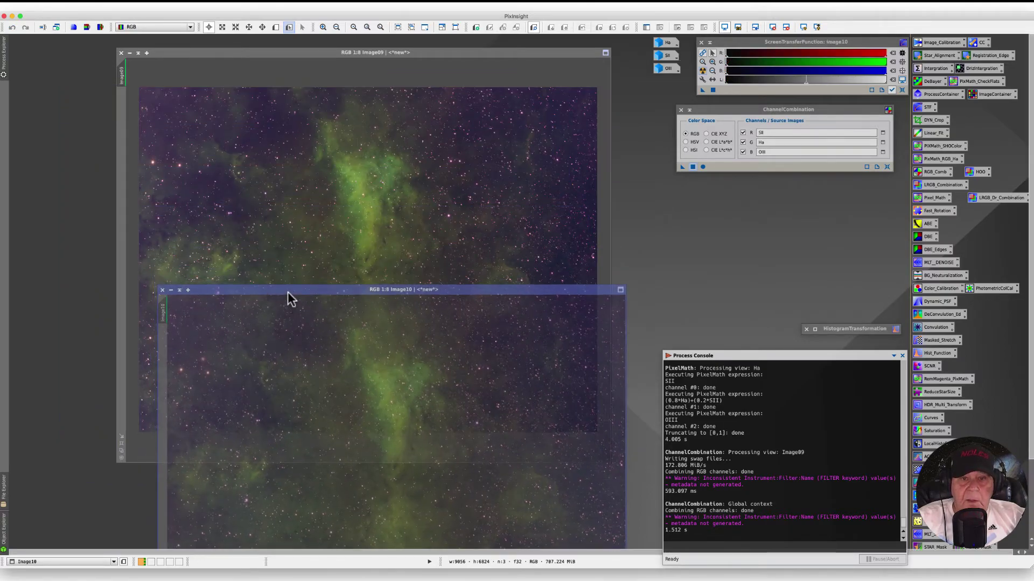
{"action": "left_click_drag", "start_coordinate": [476, 290], "coordinate": [819, 105]}
{"action": "left_click_drag", "start_coordinate": [428, 52], "coordinate": [327, 51]}
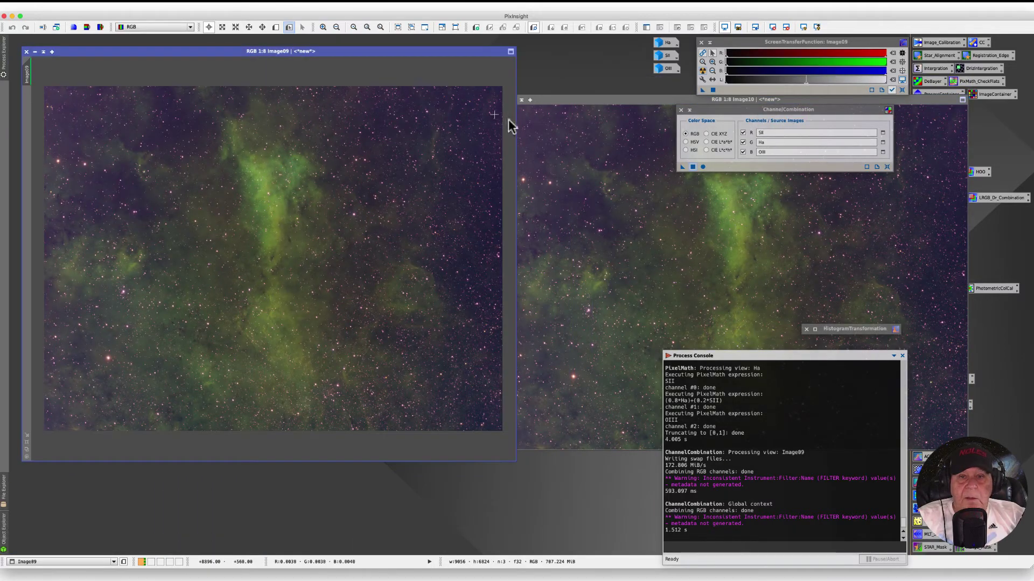
{"action": "left_click_drag", "start_coordinate": [552, 95], "coordinate": [455, 77]}
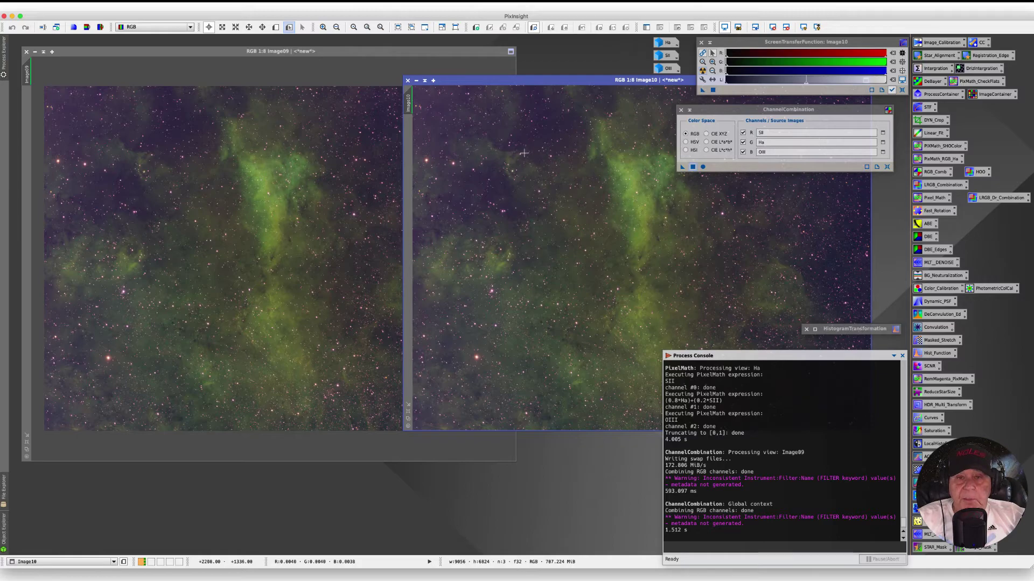
Close the newer ChannelCombination image, Image10, and move the remaining colour image back to the middle of the workspace
{"action": "left_click", "coordinate": [407, 81]}
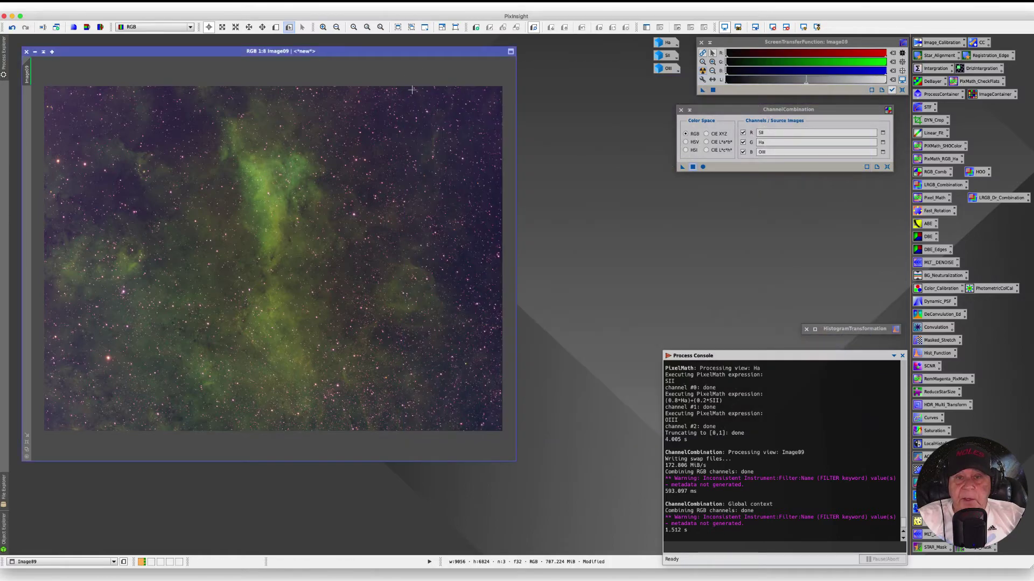
{"action": "left_click_drag", "start_coordinate": [231, 50], "coordinate": [362, 60]}
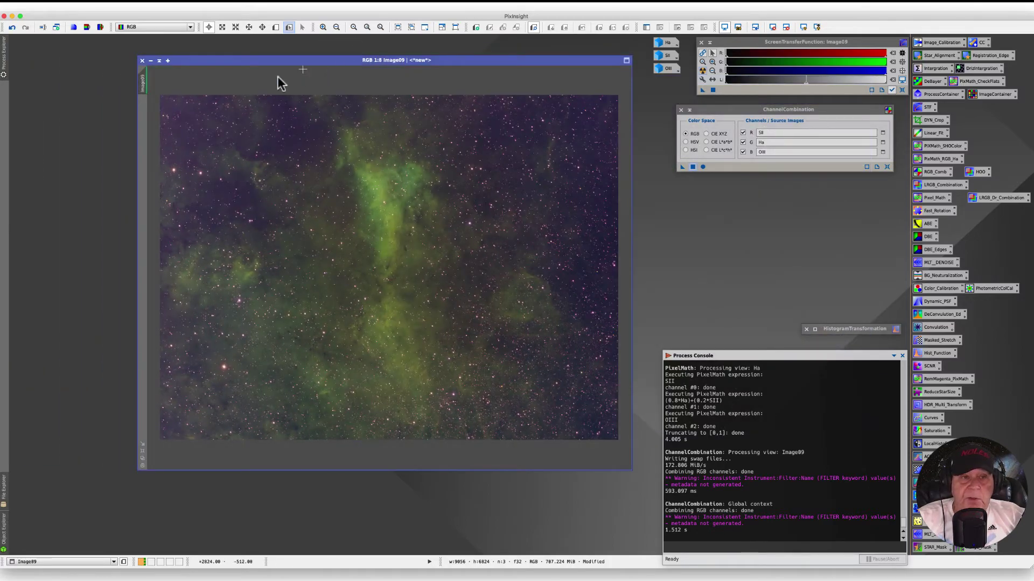
Rename the combined colour image's identifier to SHO_LF_Crop
{"action": "right_click", "coordinate": [141, 87]}
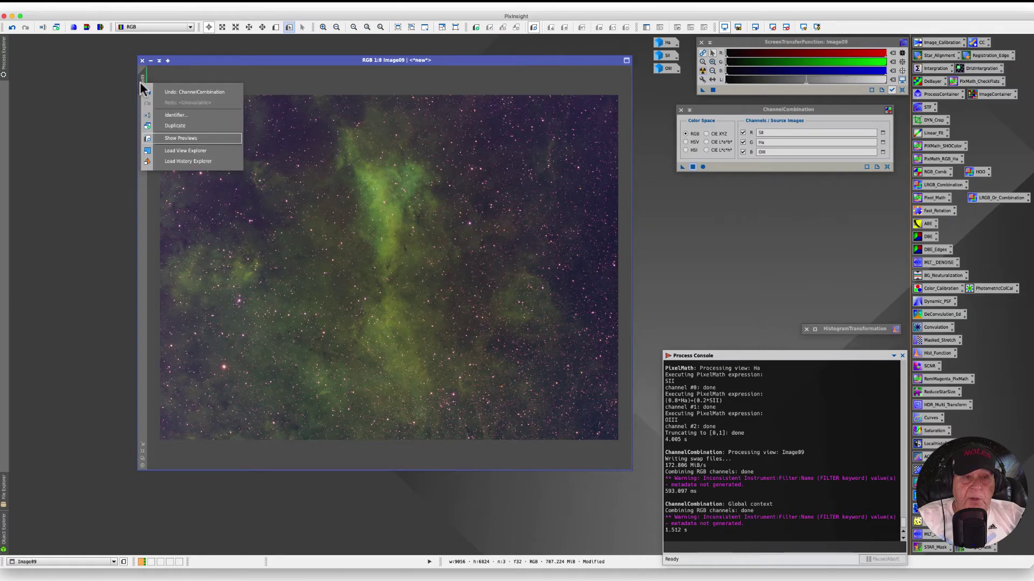
{"action": "left_click", "coordinate": [173, 115]}
{"action": "type", "text": "SHO_LF_Croop"}
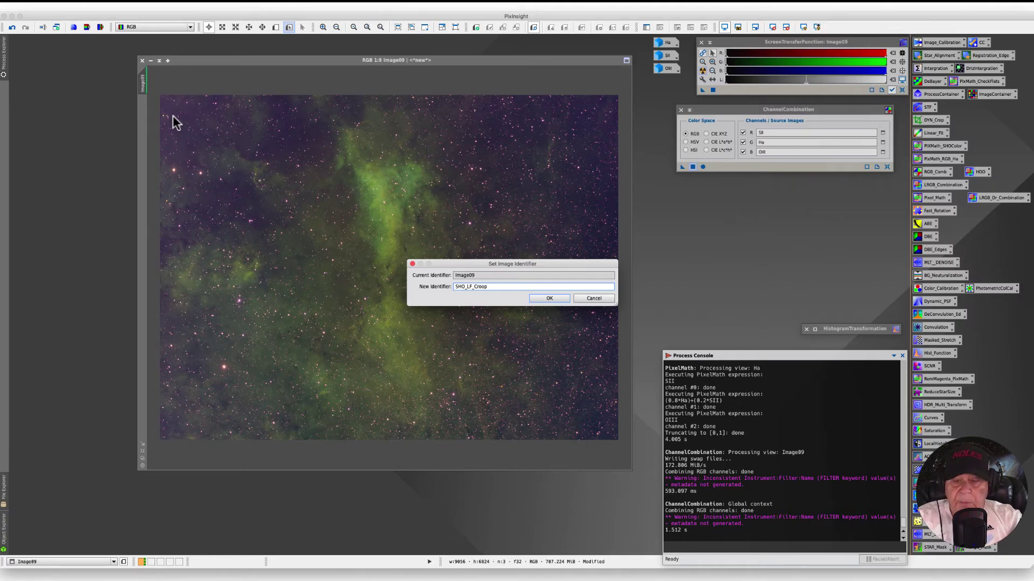
{"action": "key", "text": "BackSpace"}
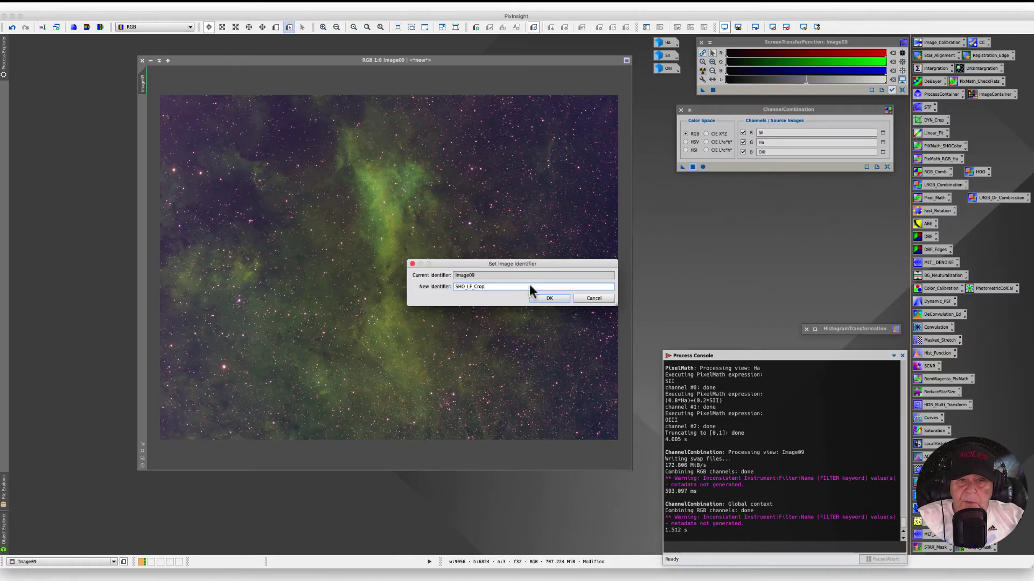
{"action": "left_click", "coordinate": [543, 298]}
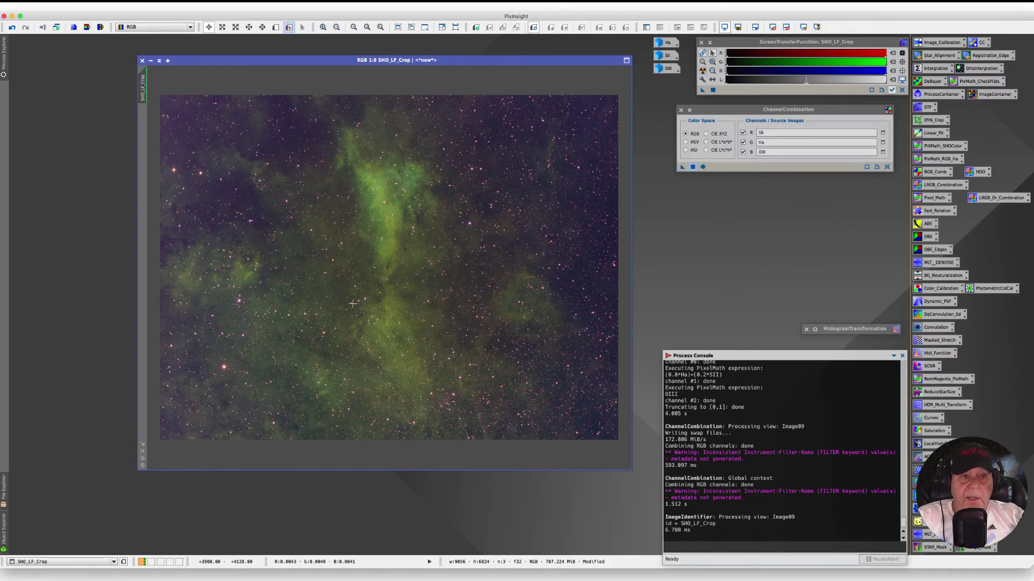
Shift the SHO_LF_Crop window slightly down and create a clone of the image in the free workspace beside it
{"action": "left_click_drag", "start_coordinate": [203, 61], "coordinate": [206, 75]}
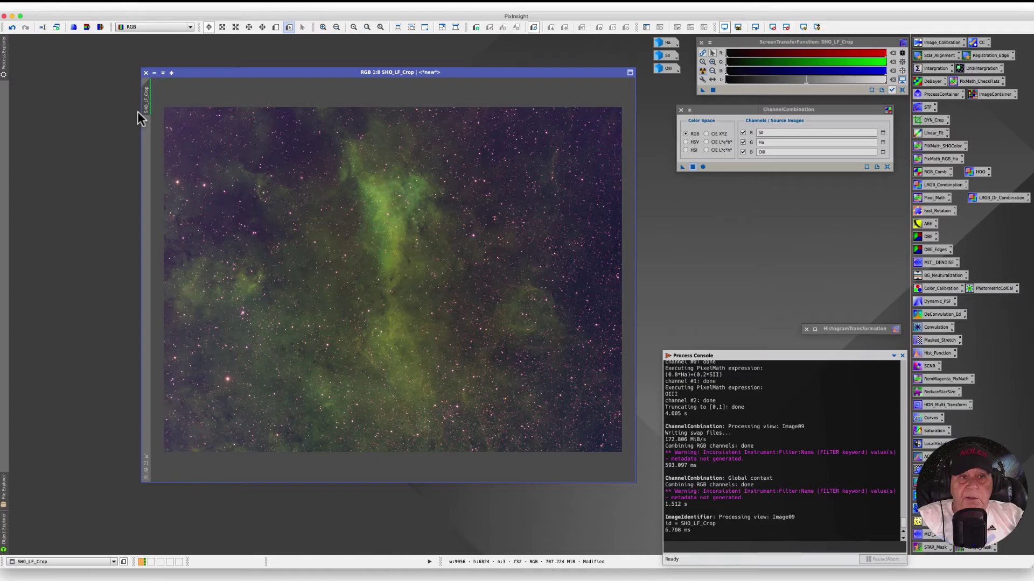
{"action": "mouse_move", "coordinate": [149, 112]}
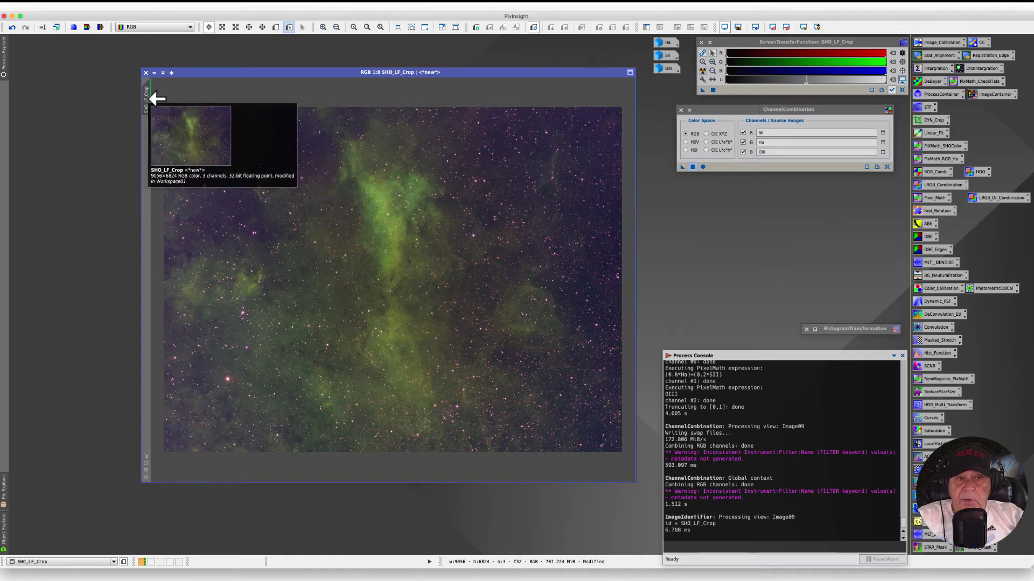
{"action": "left_click_drag", "start_coordinate": [154, 98], "coordinate": [69, 169]}
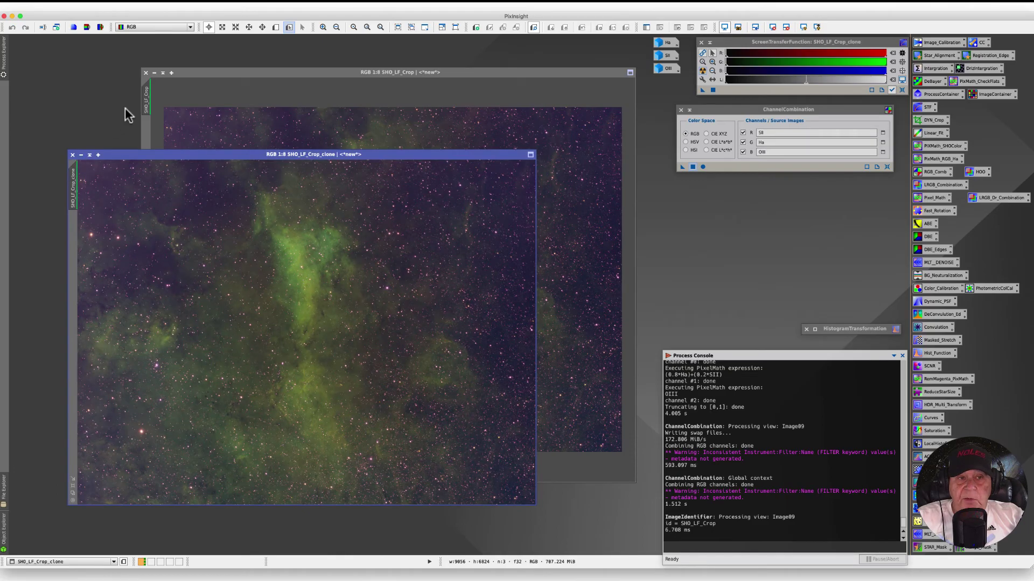
{"action": "mouse_move", "coordinate": [147, 97]}
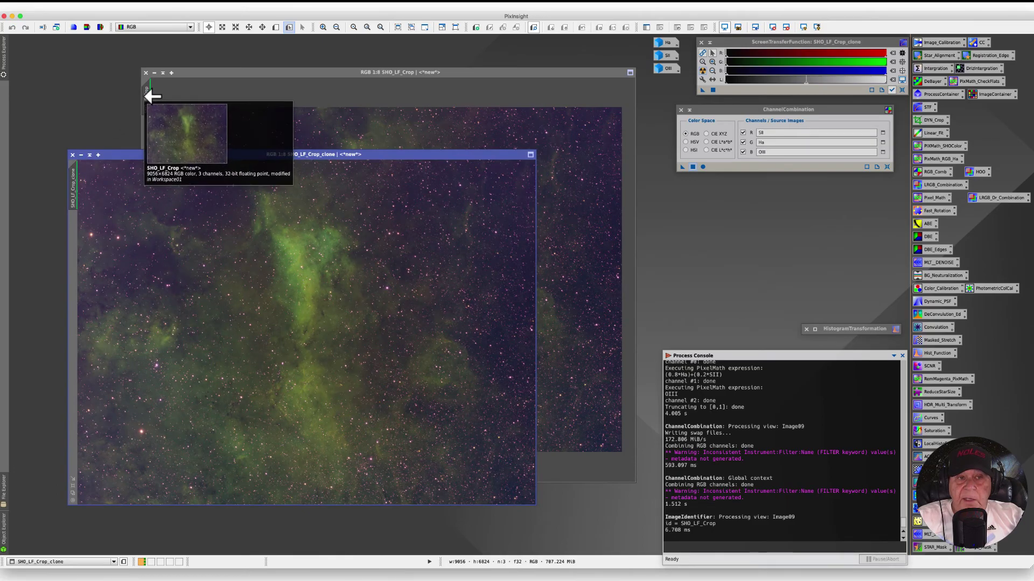
{"action": "left_click_drag", "start_coordinate": [148, 97], "coordinate": [40, 91]}
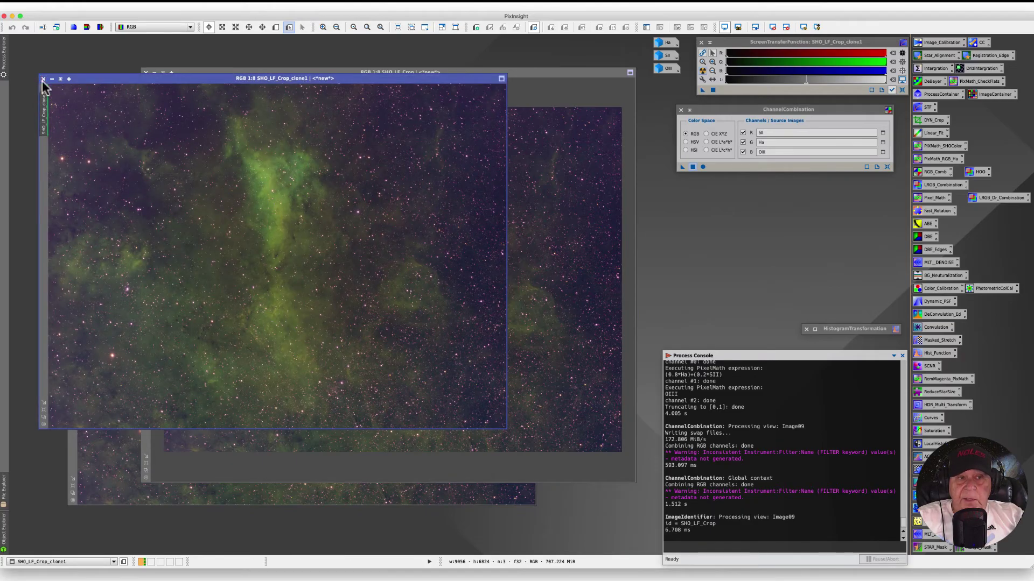
{"action": "left_click", "coordinate": [43, 79]}
Minimize the original SHO_LF_Crop image and park its icon beside the minimized Ha, SII and OIII images
{"action": "mouse_move", "coordinate": [97, 152]}
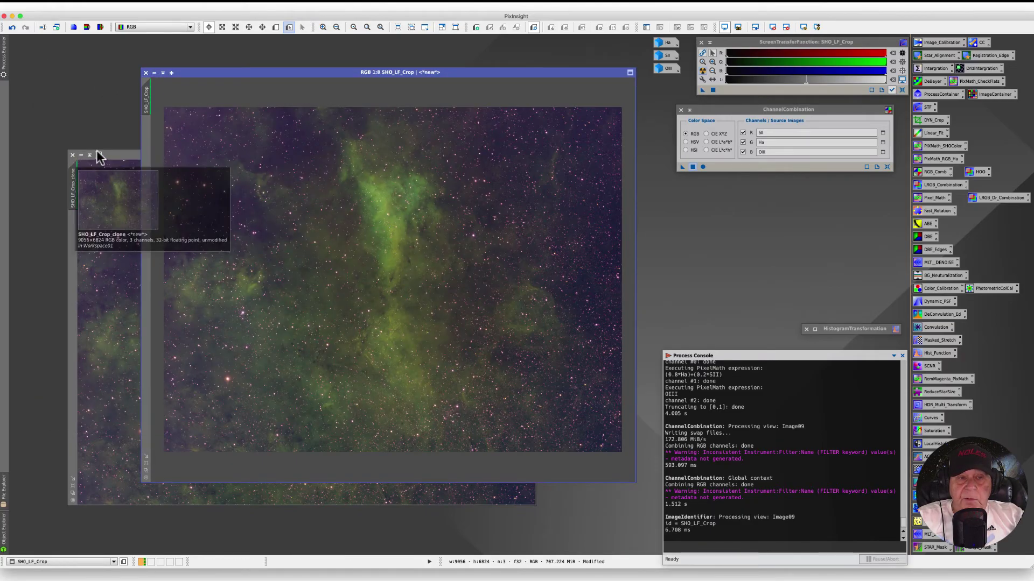
{"action": "left_click", "coordinate": [153, 73]}
{"action": "left_click_drag", "start_coordinate": [411, 282], "coordinate": [609, 45]}
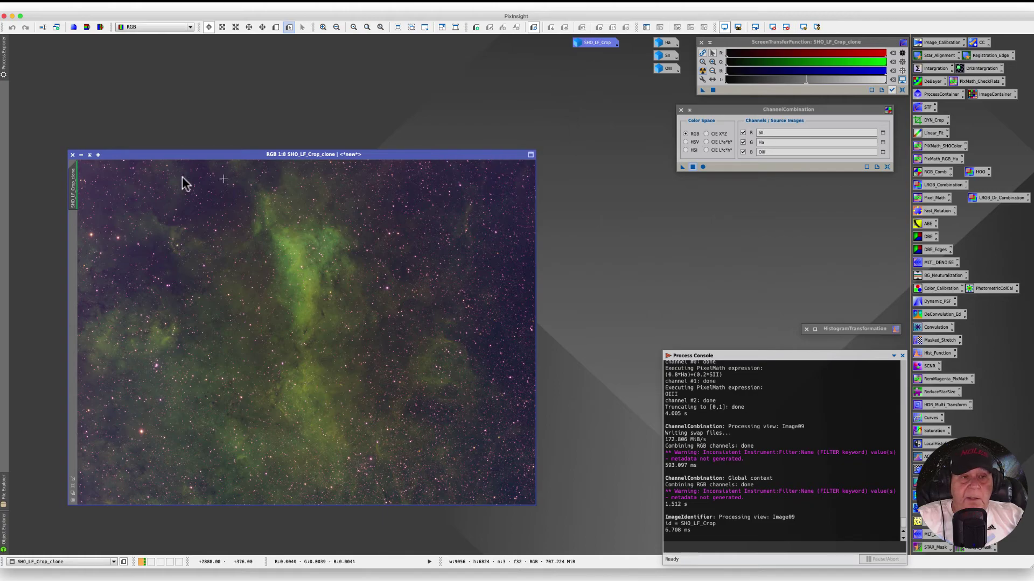
Move the SHO_LF_Crop clone's window up into the upper middle of the workspace, clear of the process windows
{"action": "left_click_drag", "start_coordinate": [161, 155], "coordinate": [193, 100]}
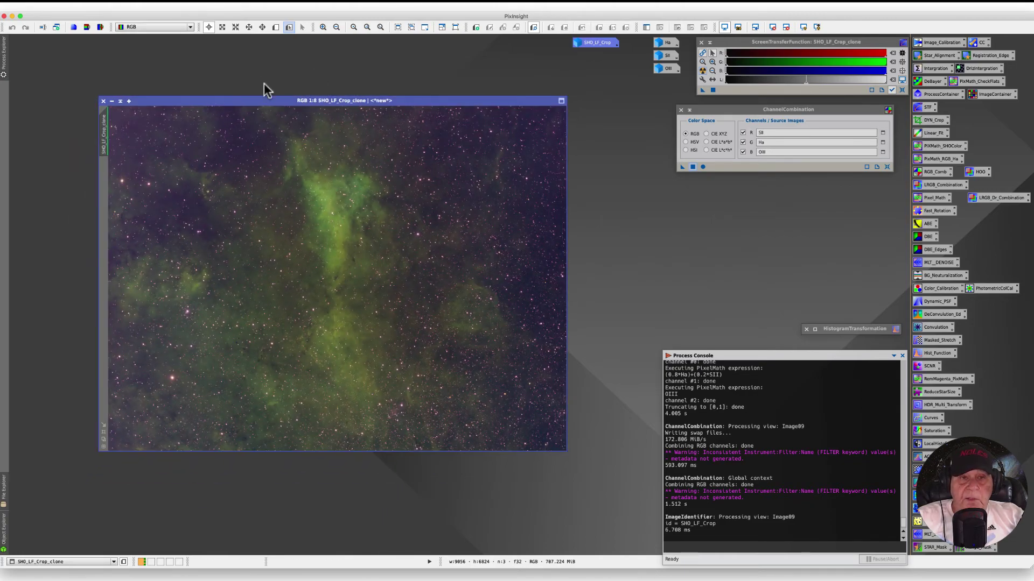
{"action": "left_click_drag", "start_coordinate": [263, 101], "coordinate": [306, 87]}
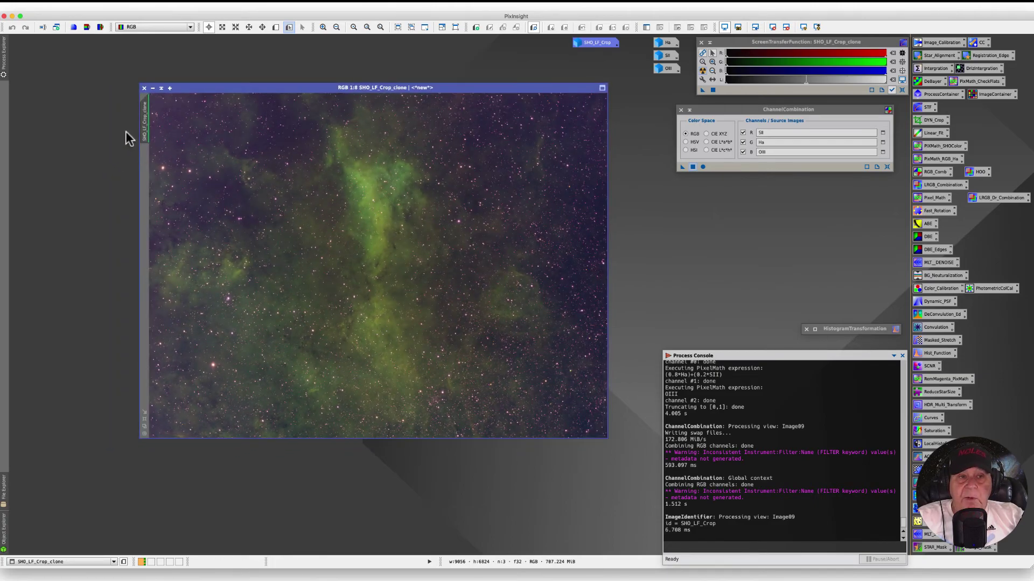
{"action": "mouse_move", "coordinate": [151, 119]}
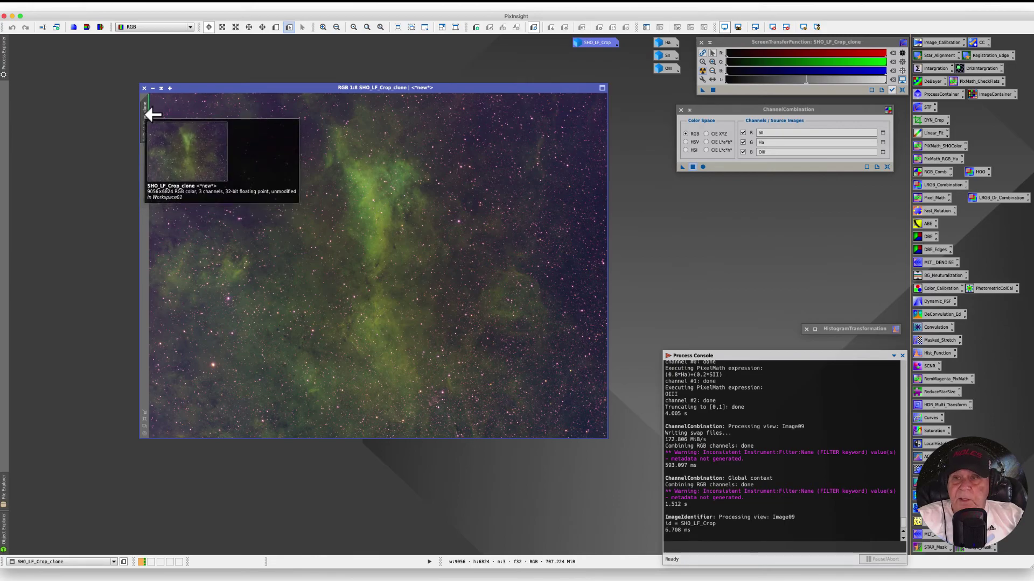
{"action": "left_click_drag", "start_coordinate": [209, 88], "coordinate": [204, 85]}
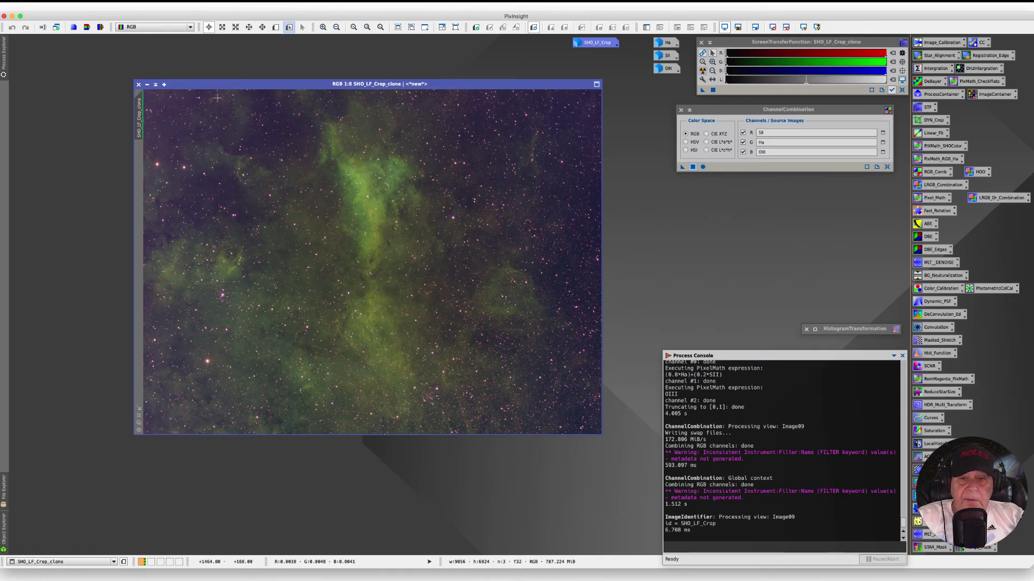
{"action": "left_click", "coordinate": [627, 193]}
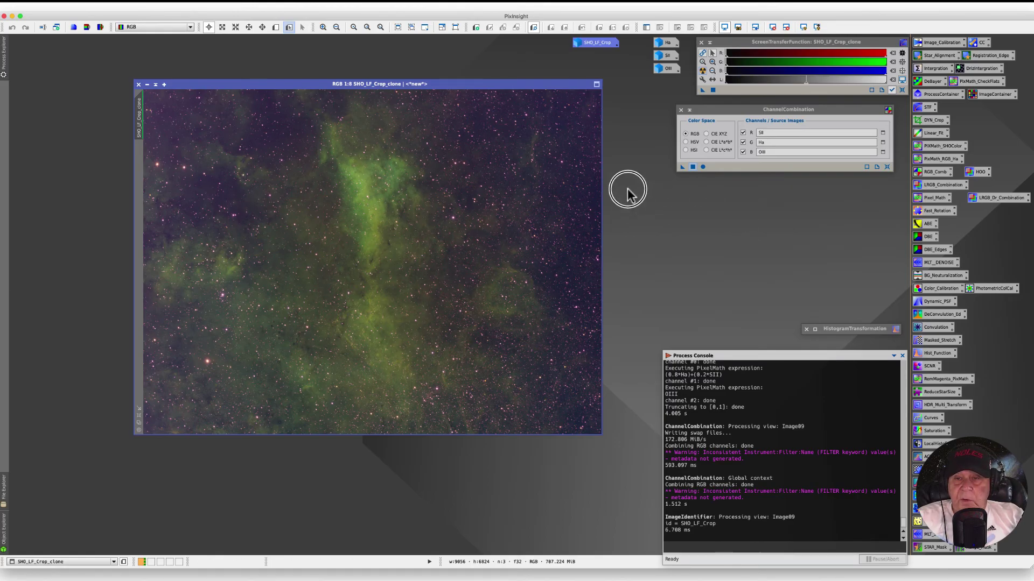
{"action": "left_click", "coordinate": [657, 203]}
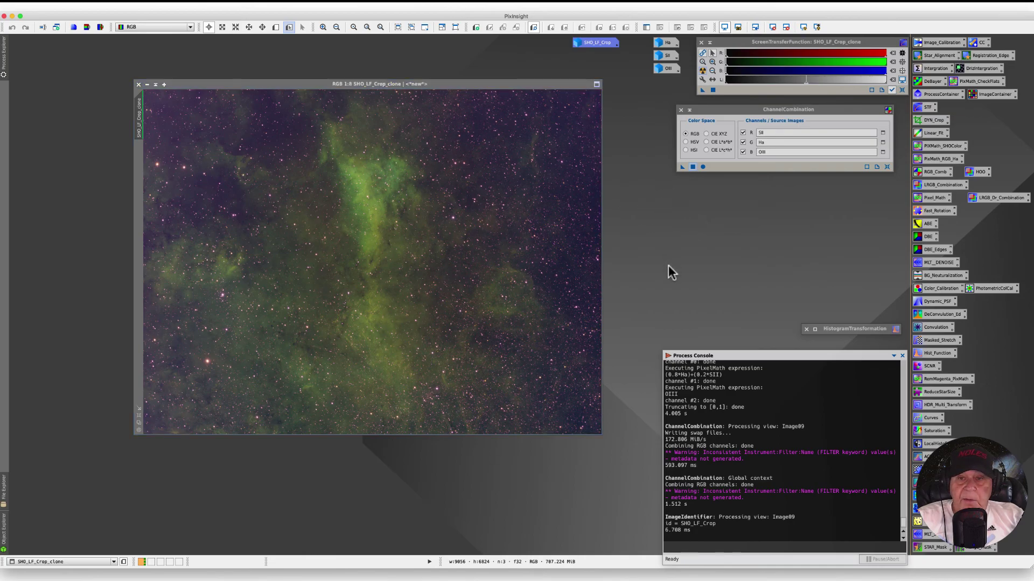